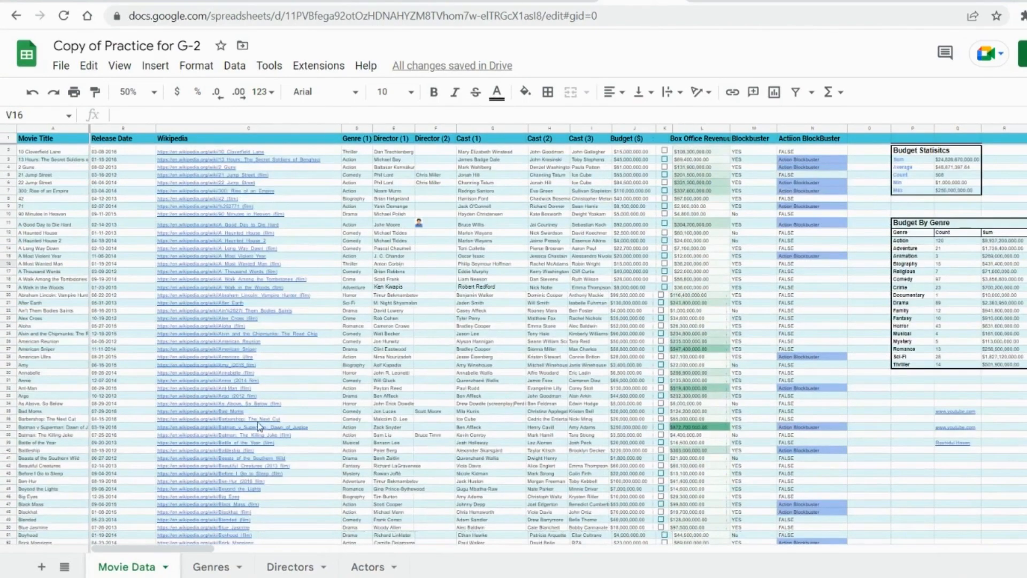
- Review the Movie Title, Release Date and Wikipedia columns of the Movie Data sheet
{"action": "mouse_move", "coordinate": [257, 427]}
{"action": "left_click", "coordinate": [67, 128]}
{"action": "left_click", "coordinate": [121, 127]}
{"action": "left_click", "coordinate": [250, 129]}
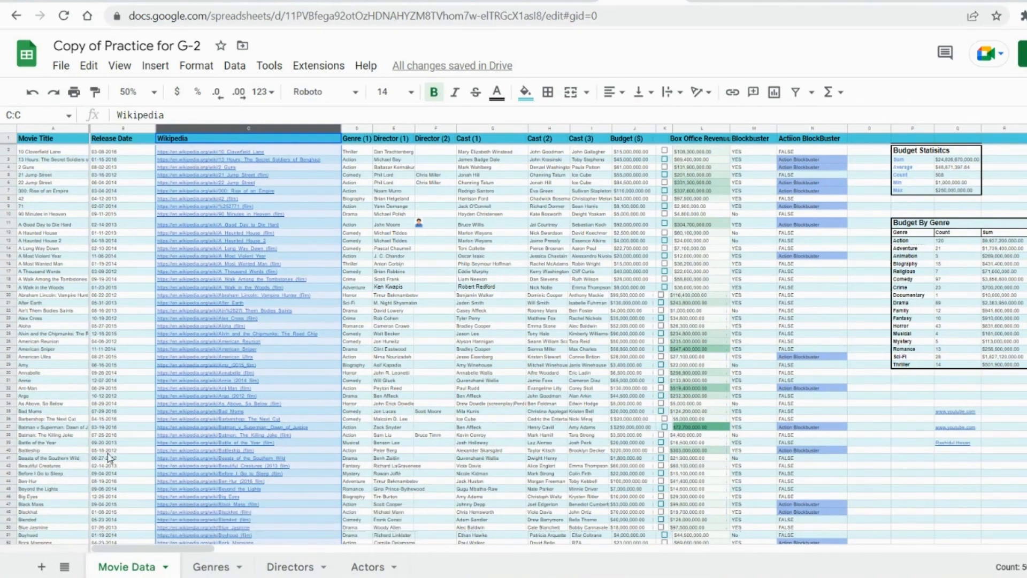
{"action": "mouse_move", "coordinate": [226, 401]}
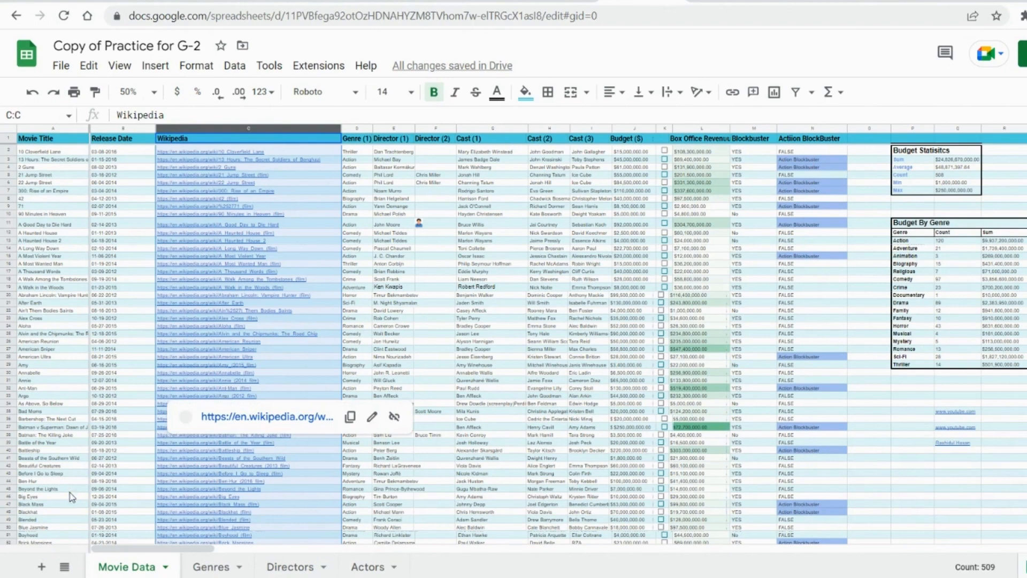
- Add two blank sheets after Movie Data and set the zoom of the second one to 100%
{"action": "double_click", "coordinate": [41, 568]}
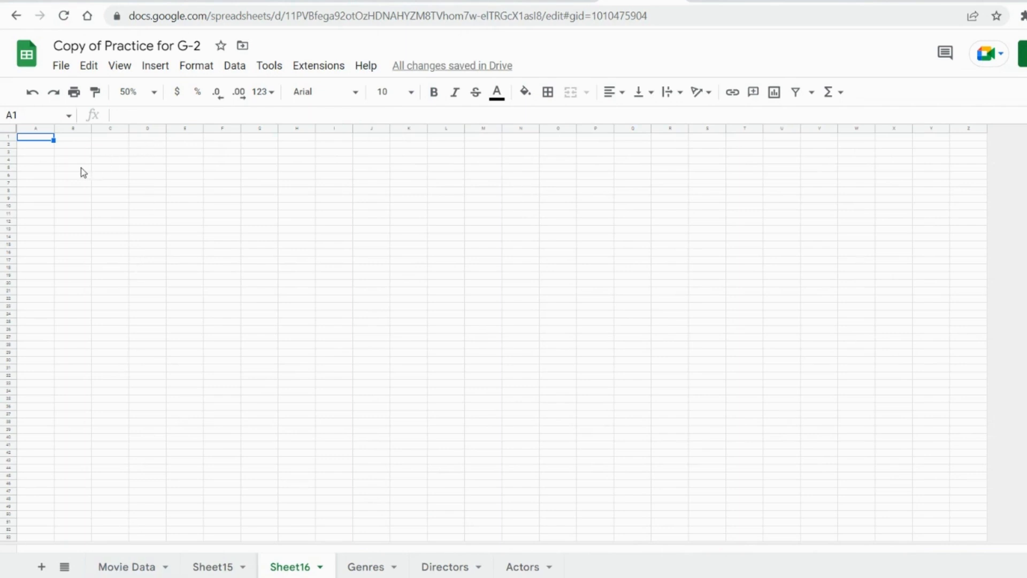
{"action": "left_click", "coordinate": [154, 93]}
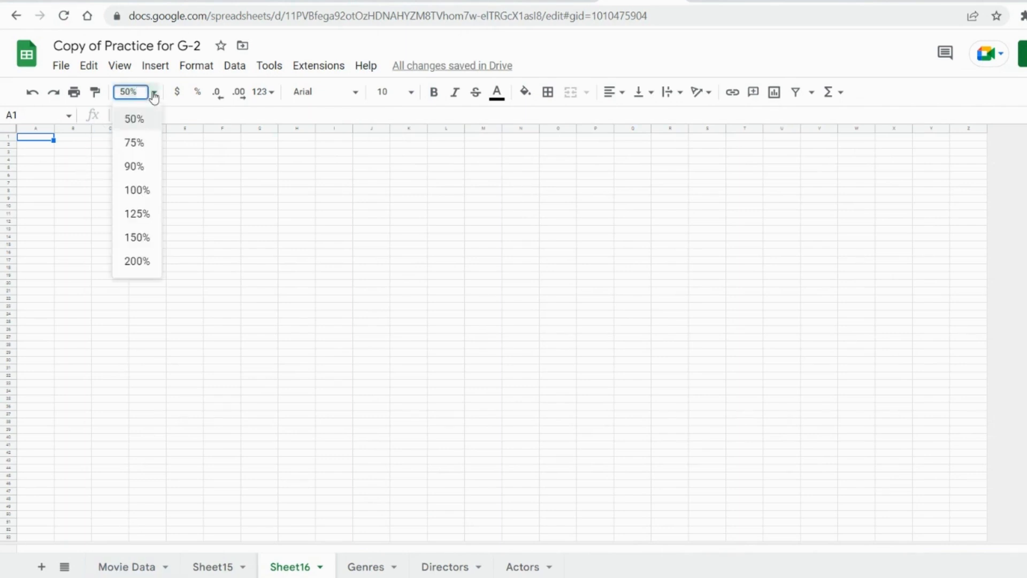
{"action": "left_click", "coordinate": [138, 189]}
{"action": "double_click", "coordinate": [140, 181]}
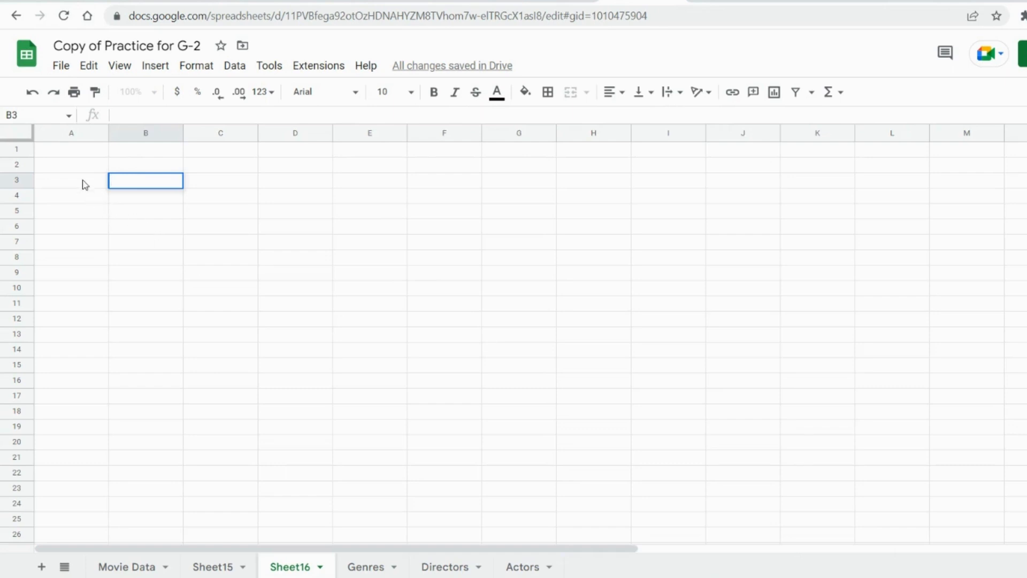
- Start an IMPORTRANGE formula in cell B5 of the blank sheet
{"action": "left_click", "coordinate": [119, 214]}
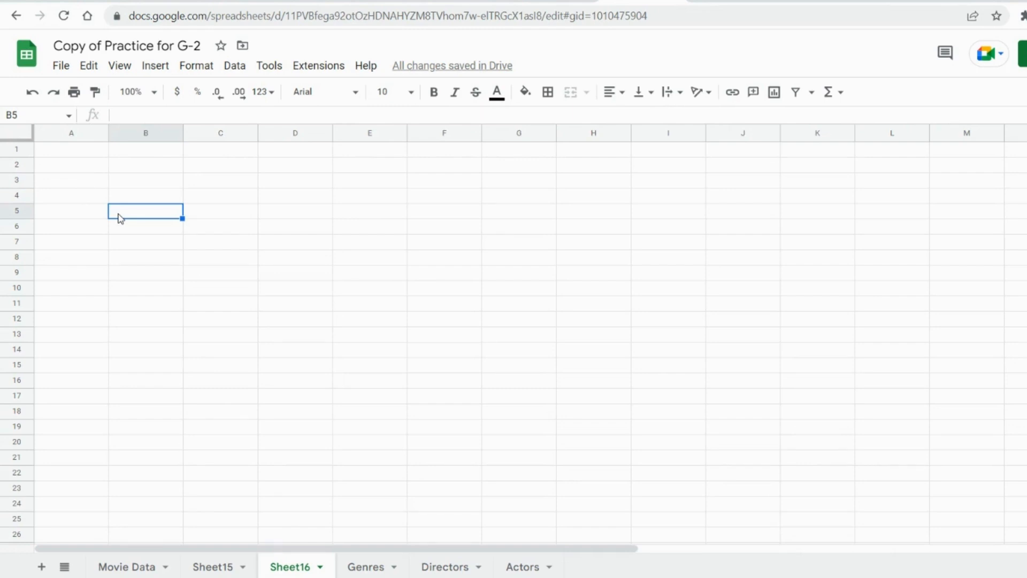
{"action": "type", "text": "="}
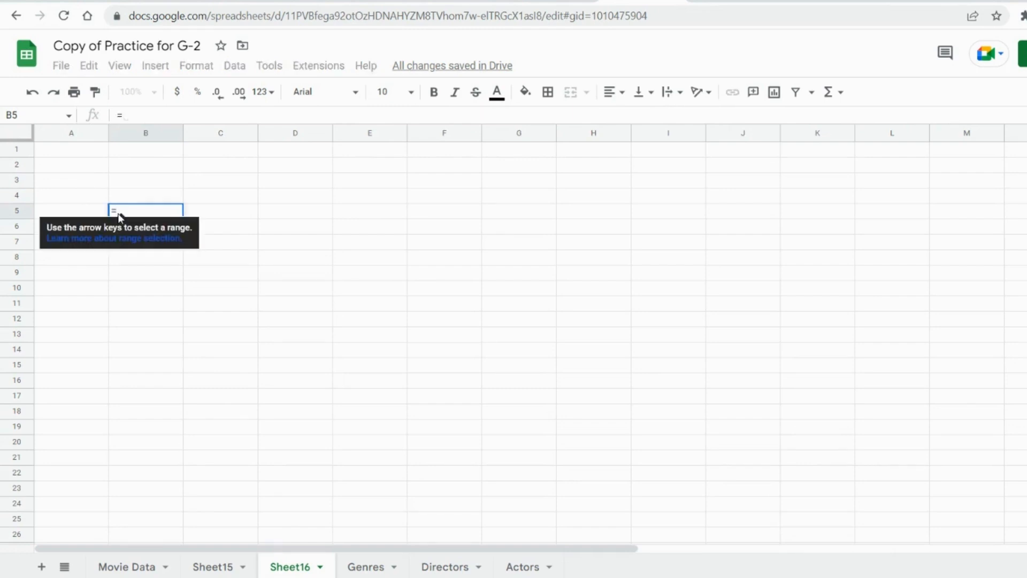
{"action": "type", "text": "impo"}
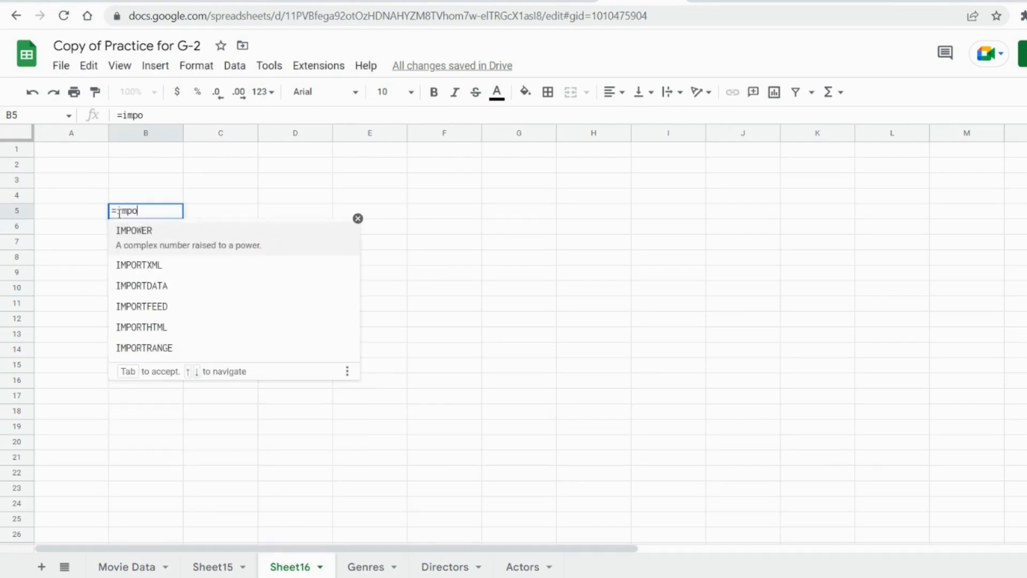
{"action": "type", "text": "rt"}
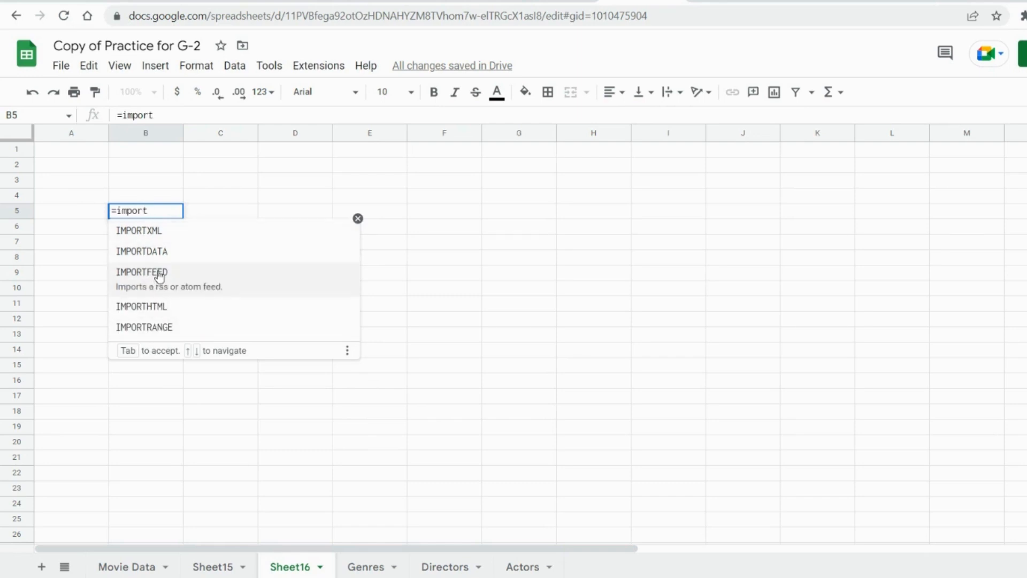
{"action": "left_click", "coordinate": [159, 330]}
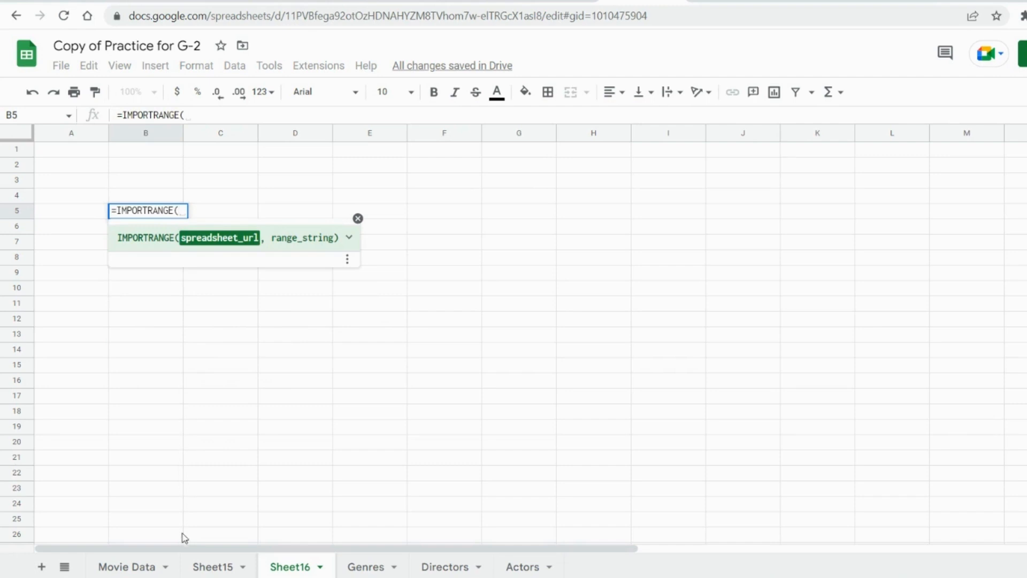
- Copy the full spreadsheet URL of the Movie Data sheet while keeping the formula open
{"action": "double_click", "coordinate": [127, 567]}
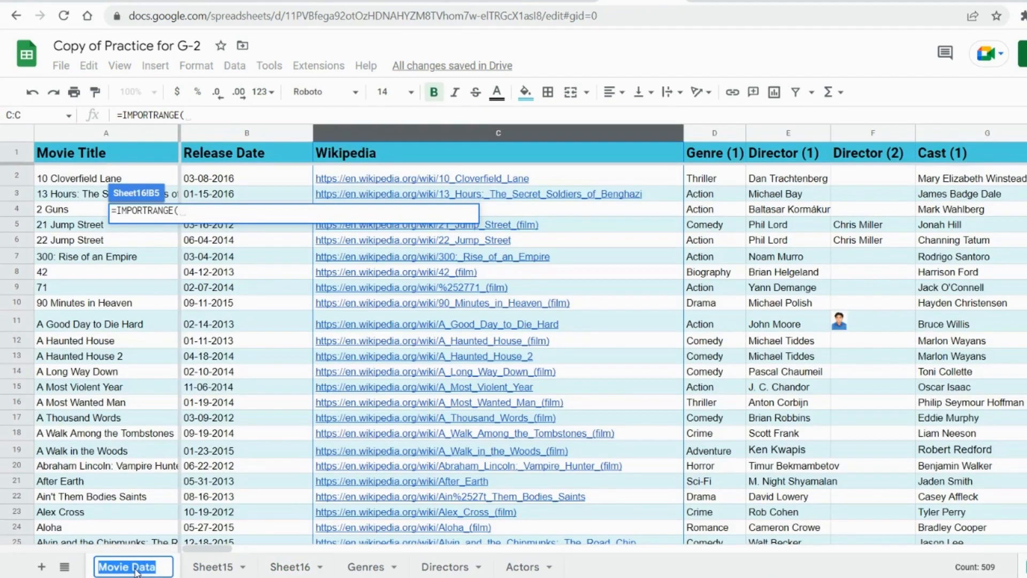
{"action": "left_click", "coordinate": [219, 16]}
{"action": "double_click", "coordinate": [220, 16]}
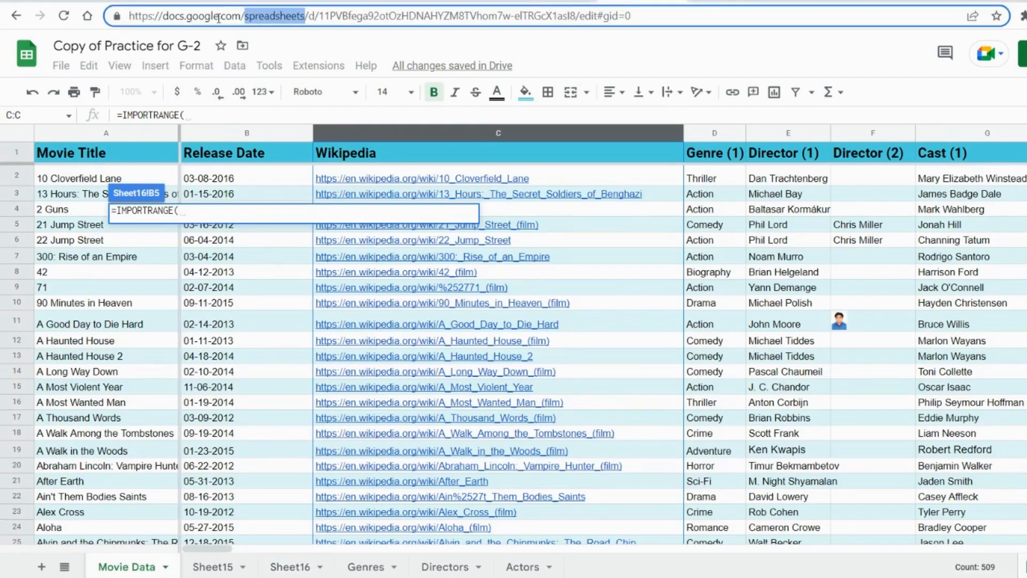
{"action": "left_click", "coordinate": [209, 16]}
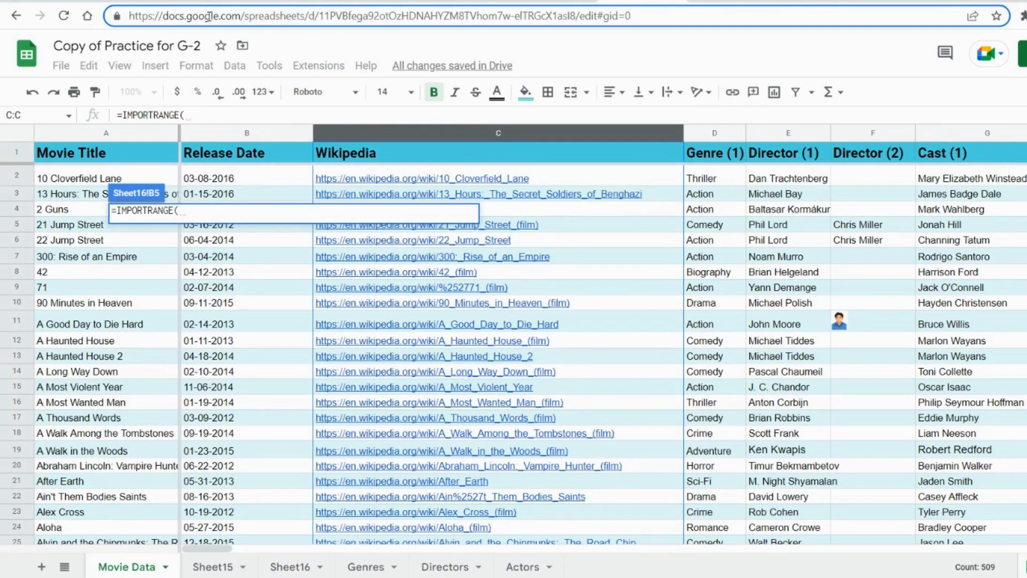
{"action": "key", "text": "ctrl+a"}
{"action": "key", "text": "ctrl+c"}
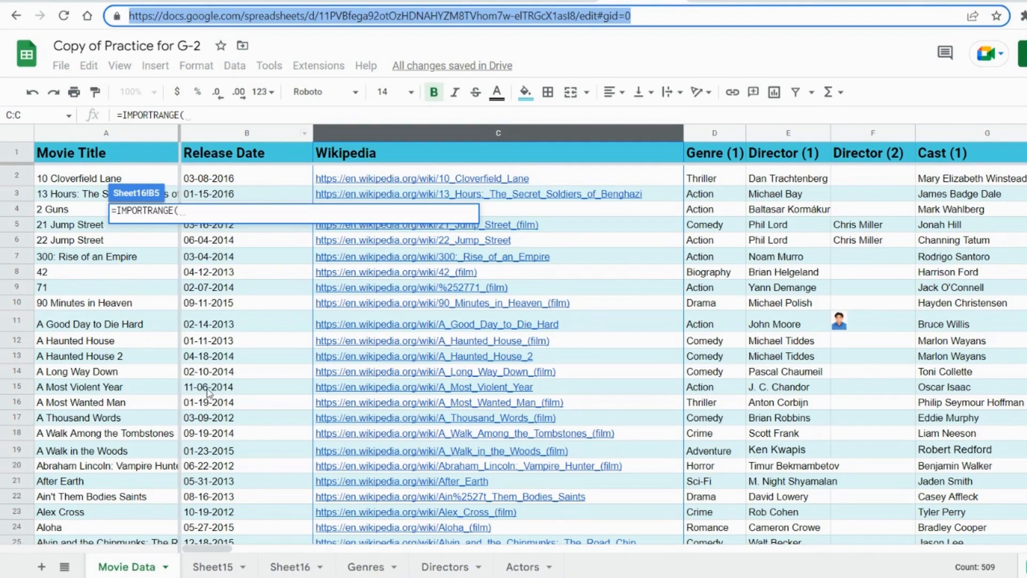
- Insert the copied URL, enclosed in double quotes, as the first IMPORTRANGE argument in cell B5 of Sheet16
{"action": "double_click", "coordinate": [287, 567]}
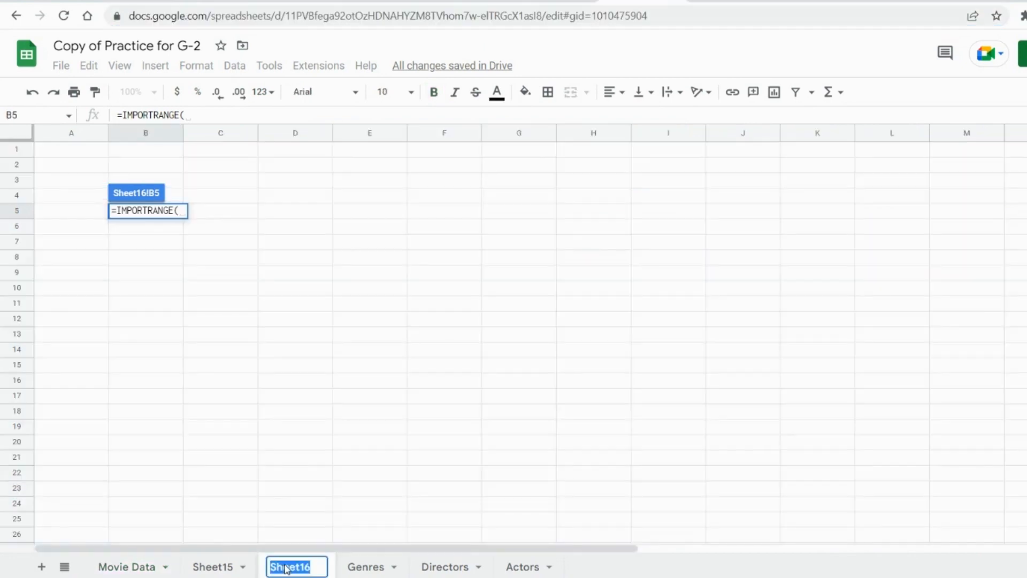
{"action": "left_click", "coordinate": [185, 212]}
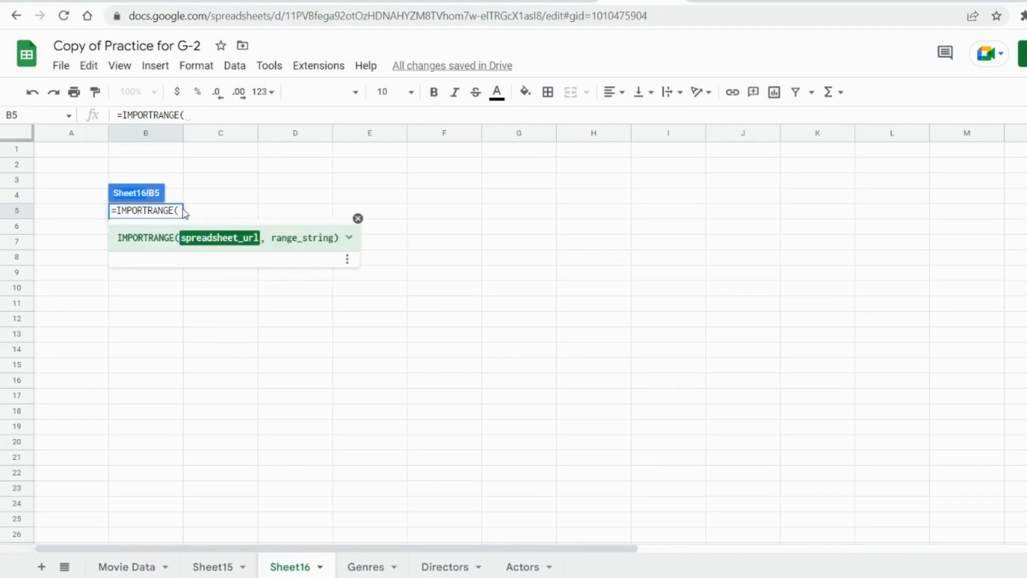
{"action": "left_click", "coordinate": [193, 113]}
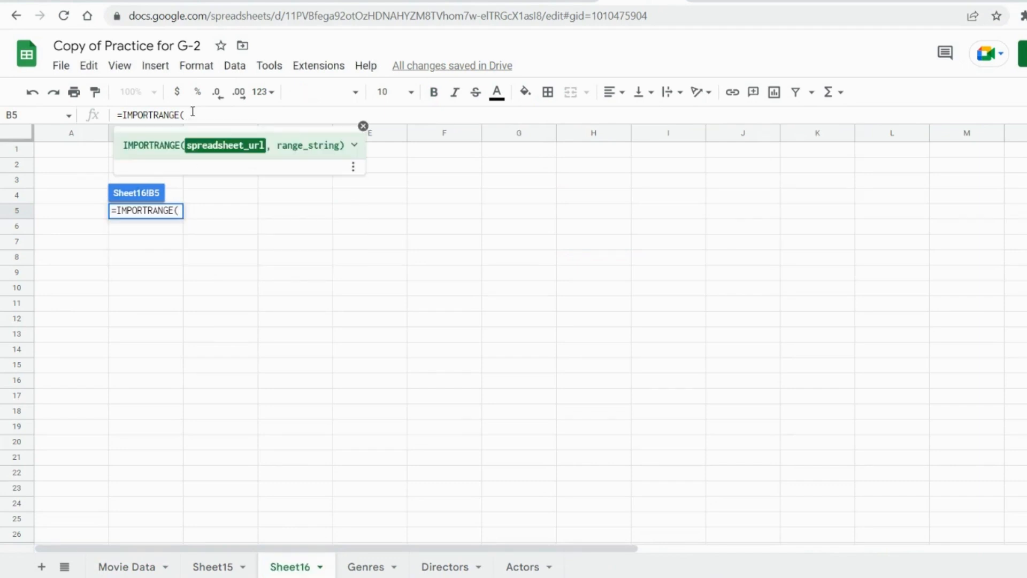
{"action": "key", "text": "ctrl+v"}
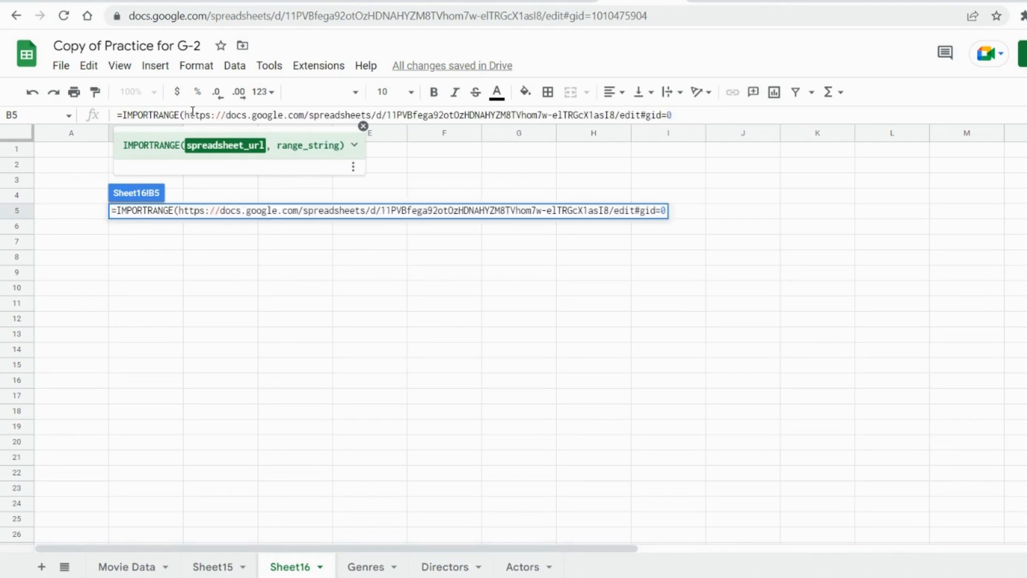
{"action": "type", "text": "\""}
{"action": "double_click", "coordinate": [186, 115]}
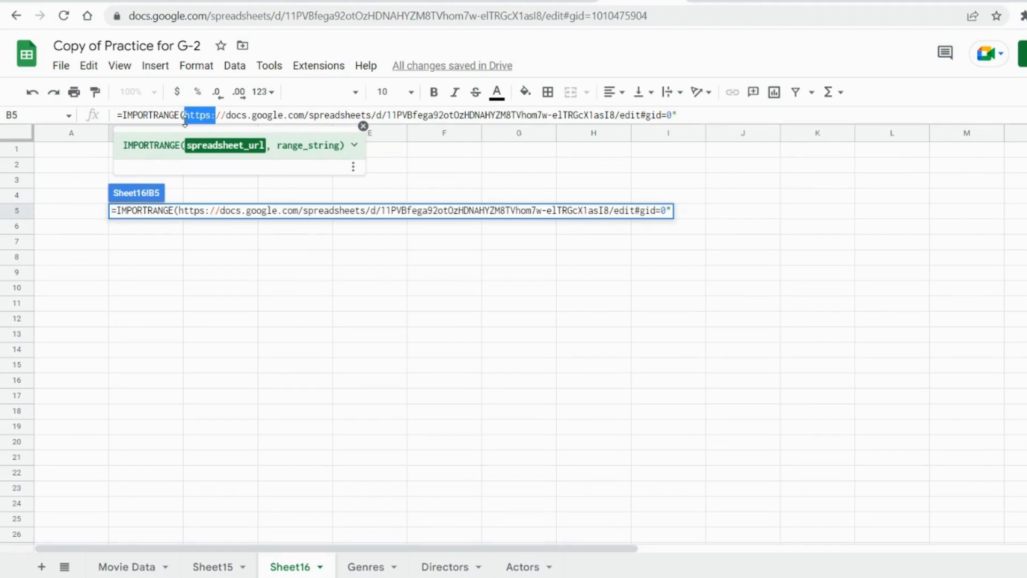
{"action": "left_click", "coordinate": [185, 116]}
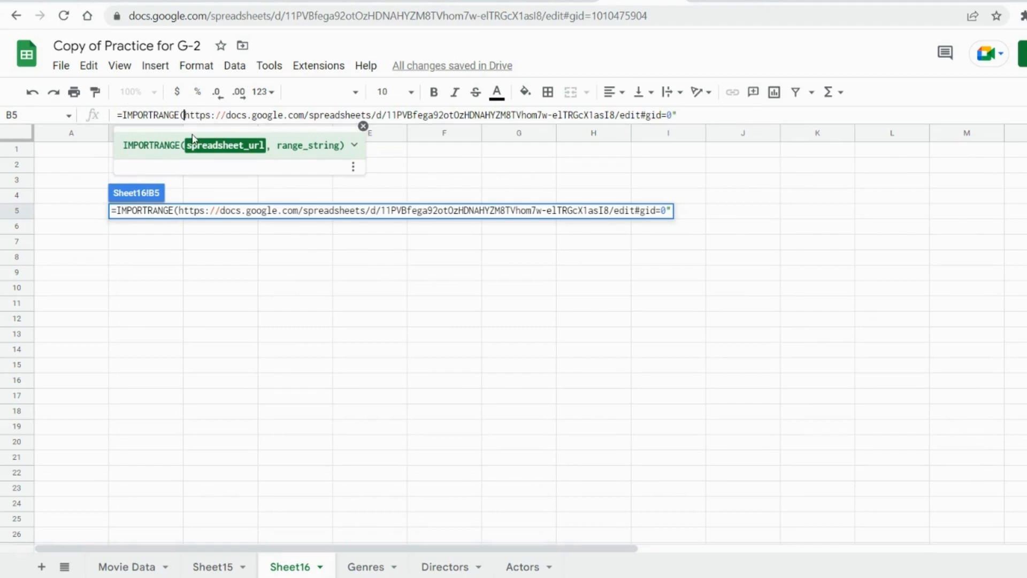
{"action": "type", "text": "\""}
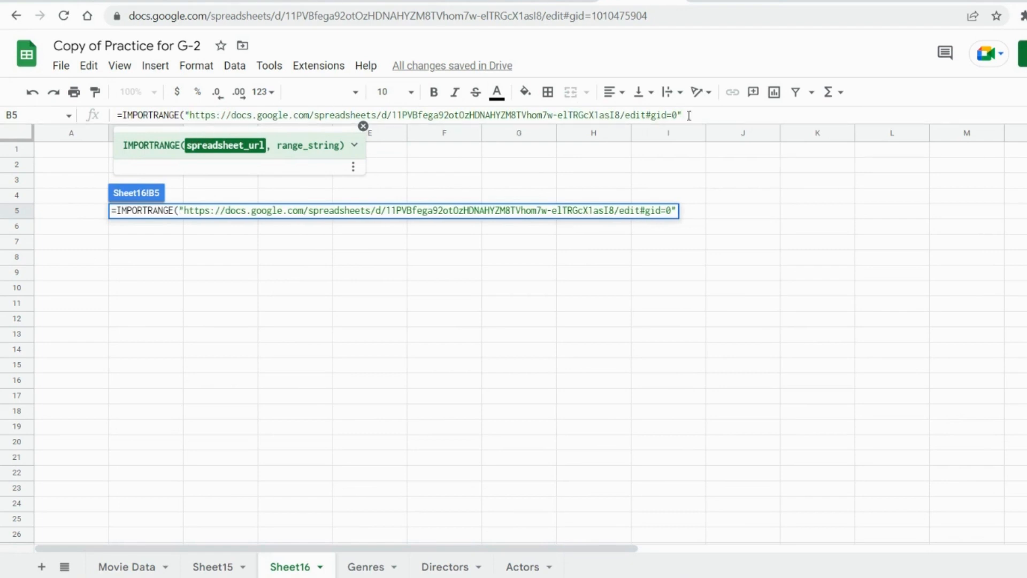
- Add the quoted range "A1:A509" as the second IMPORTRANGE argument, close the parenthesis and enter the formula
{"action": "type", "text": ","}
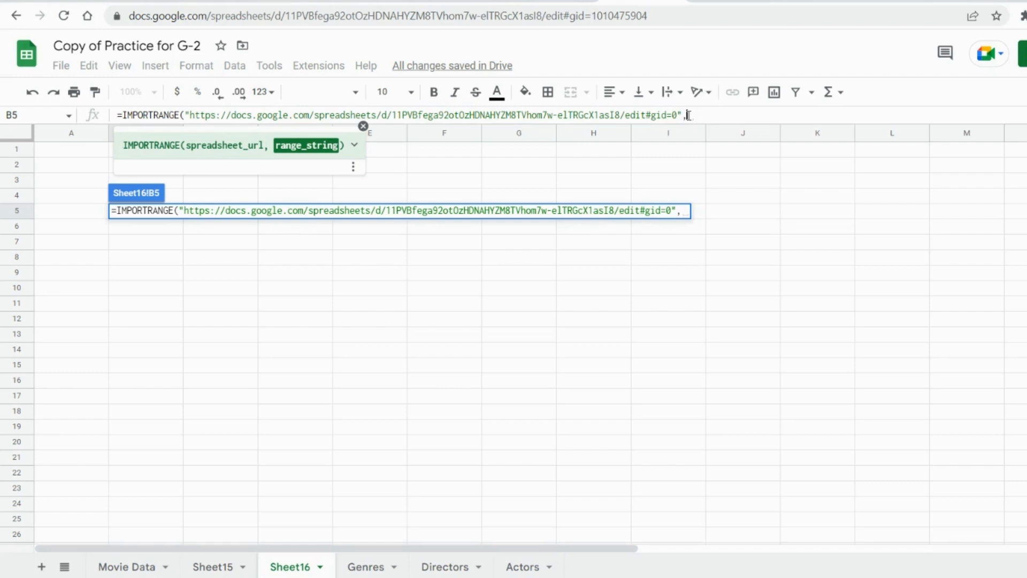
{"action": "type", "text": "A"}
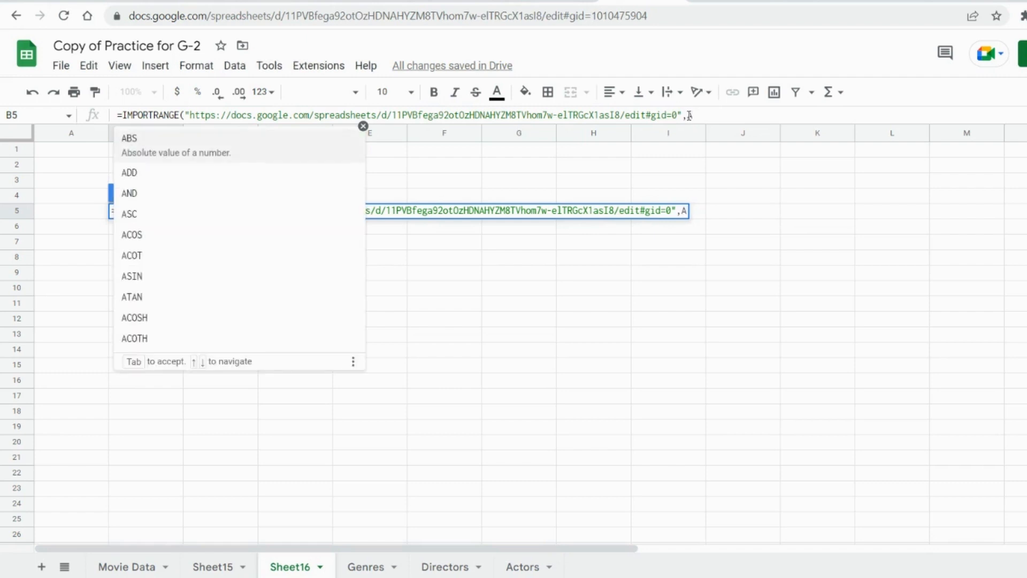
{"action": "type", "text": "1"}
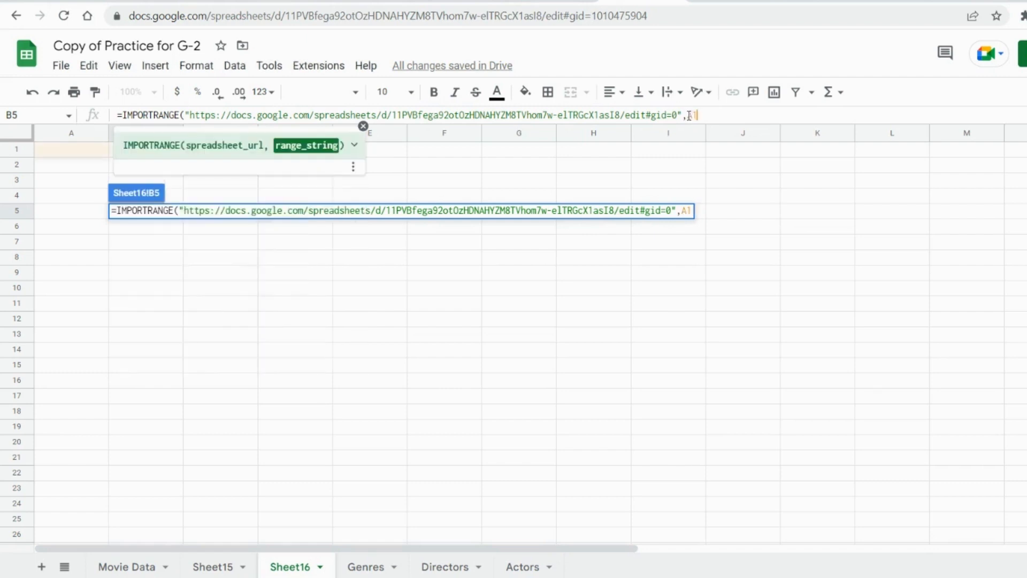
{"action": "type", "text": ":"}
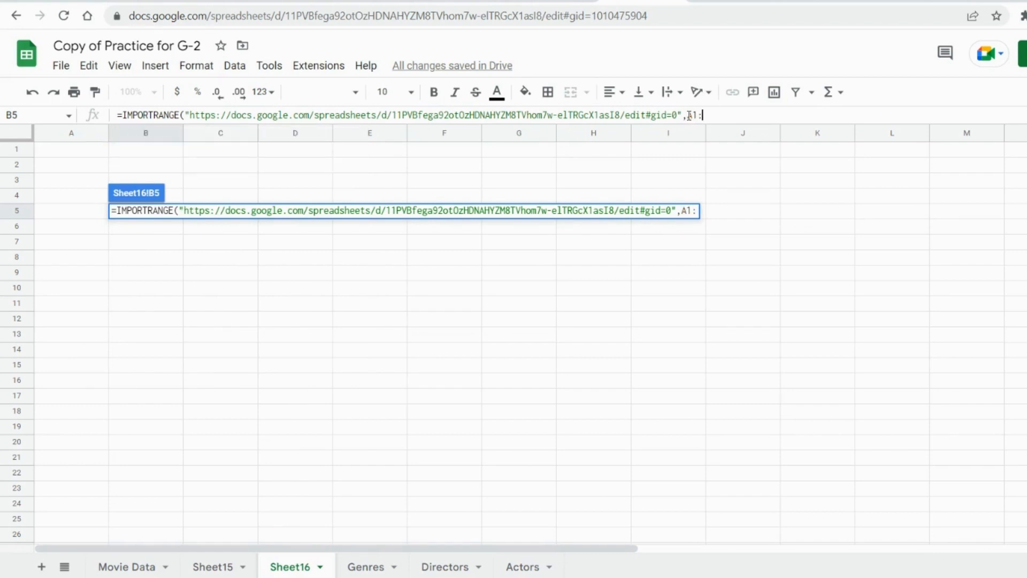
{"action": "type", "text": "A"}
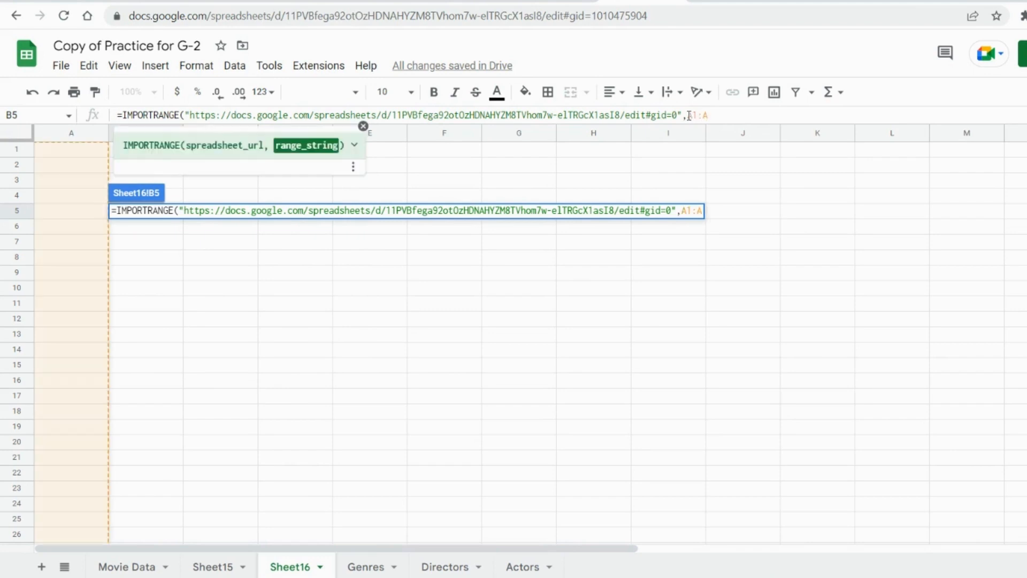
{"action": "type", "text": "509\""}
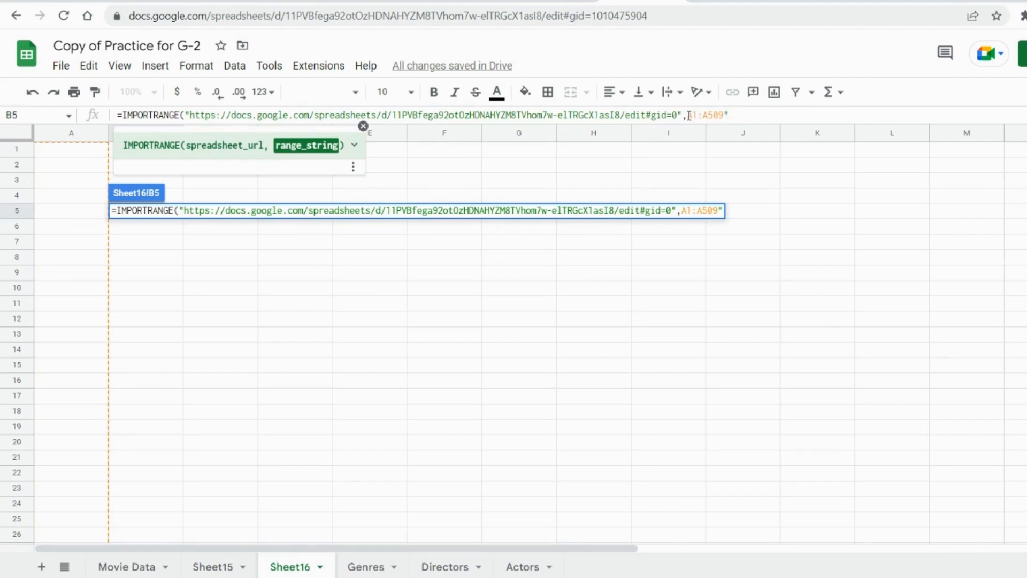
{"action": "key", "text": "Left"}
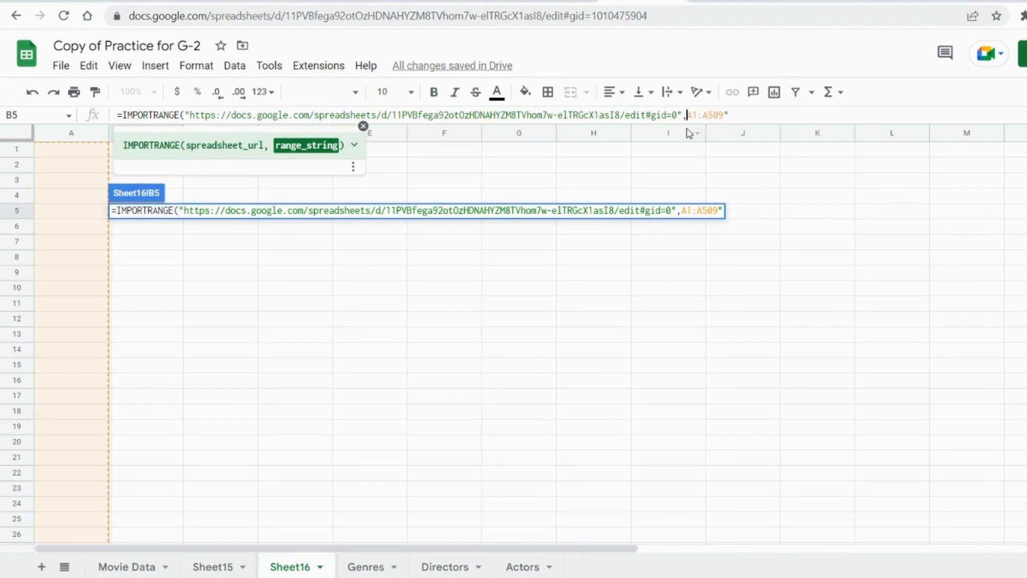
{"action": "type", "text": "\""}
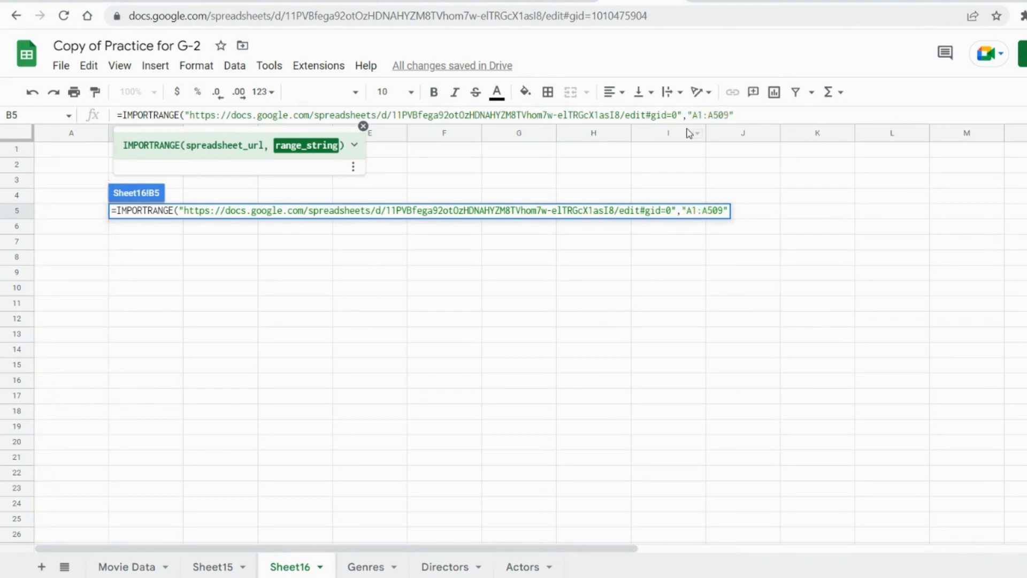
{"action": "left_click", "coordinate": [747, 114]}
{"action": "type", "text": ")"}
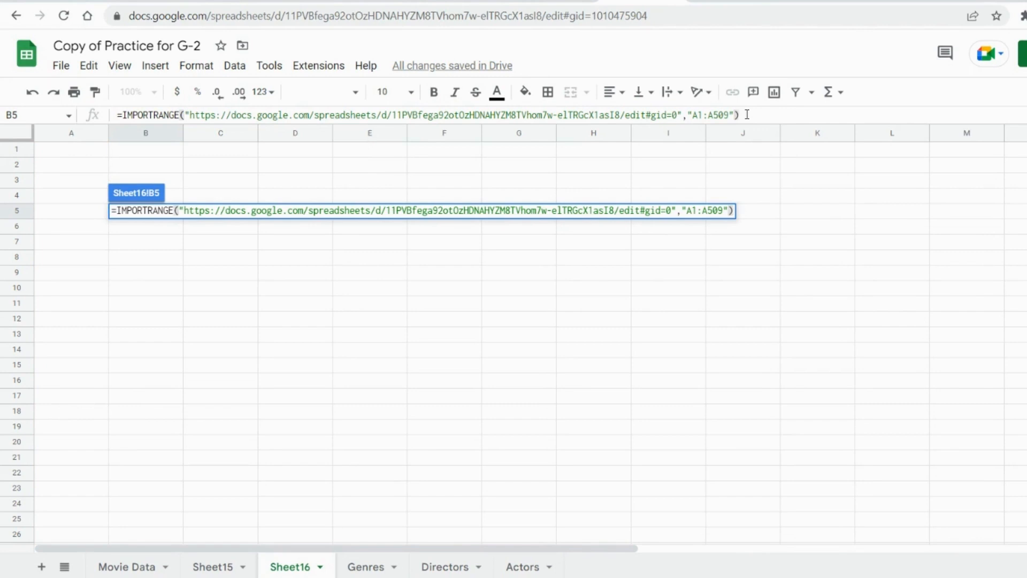
{"action": "key", "text": "Return"}
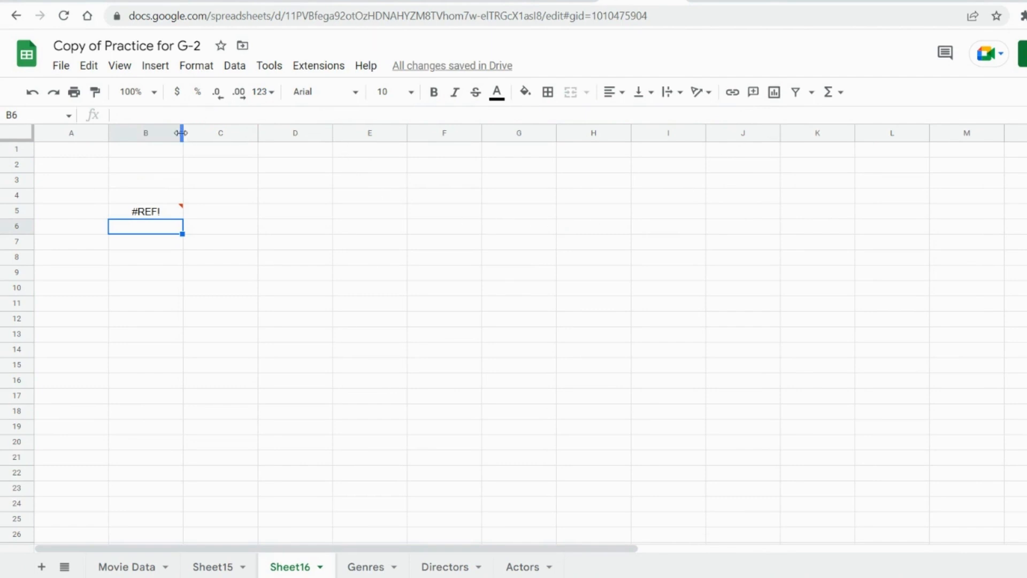
- Widen column B and allow access from cell B5 so the sheets are connected, then check the imported list
{"action": "left_click_drag", "start_coordinate": [183, 133], "coordinate": [231, 133]}
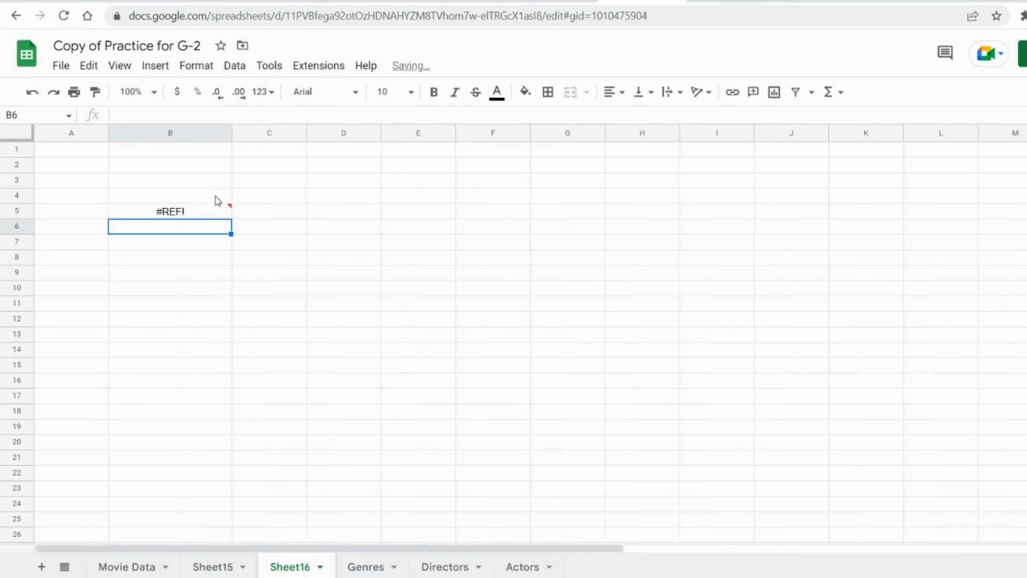
{"action": "left_click", "coordinate": [214, 214]}
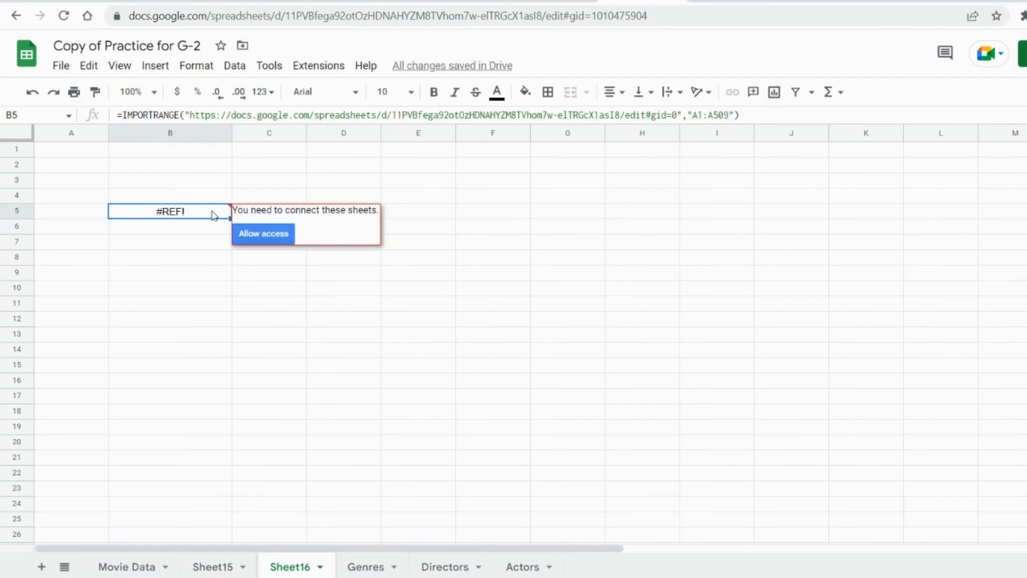
{"action": "left_click", "coordinate": [251, 235]}
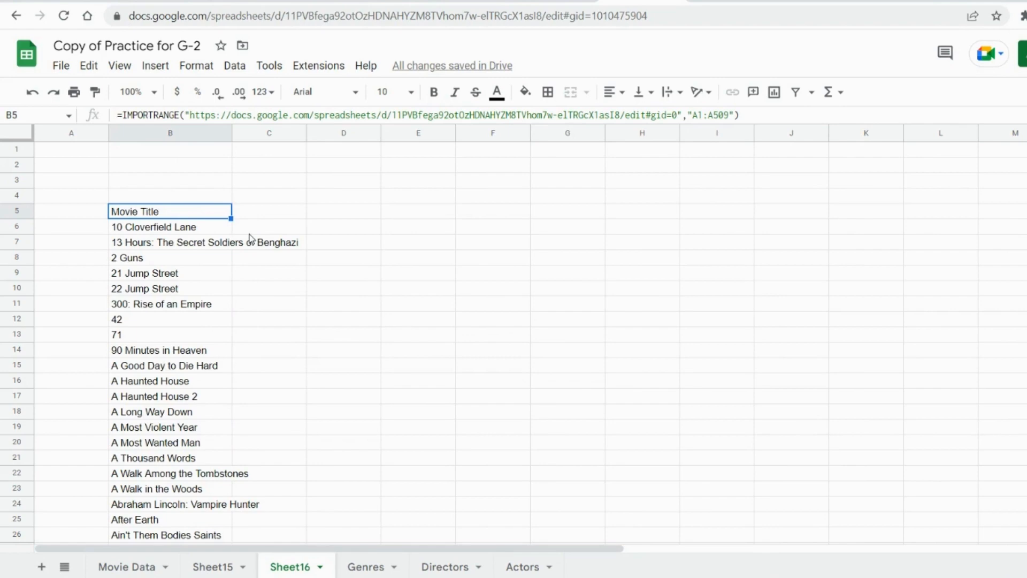
{"action": "scroll", "coordinate": [250, 238], "scroll_direction": "down", "scroll_amount": 3}
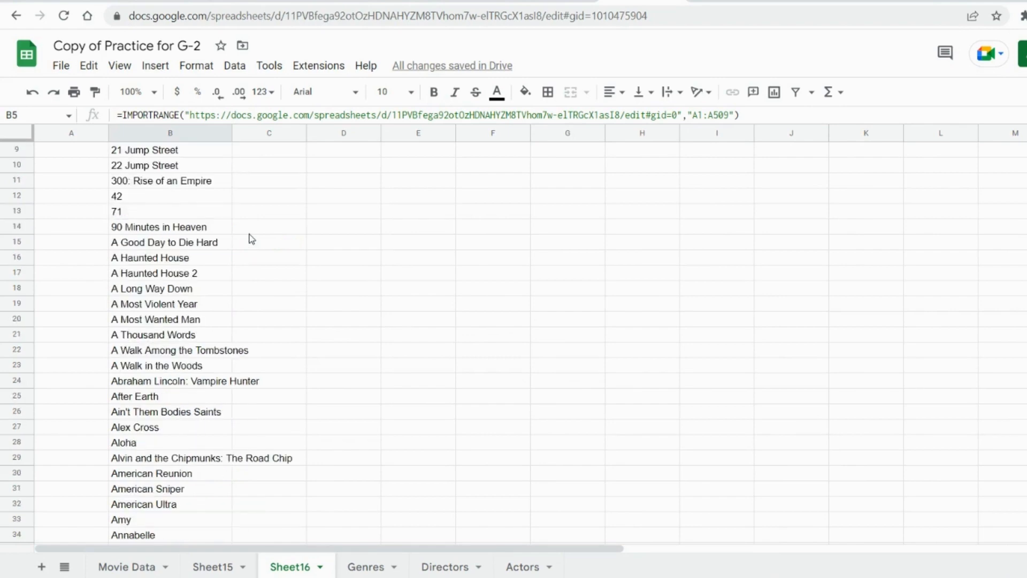
- Look through the imported movie titles in column B of Sheet16
{"action": "scroll", "coordinate": [252, 238], "scroll_direction": "down", "scroll_amount": 10}
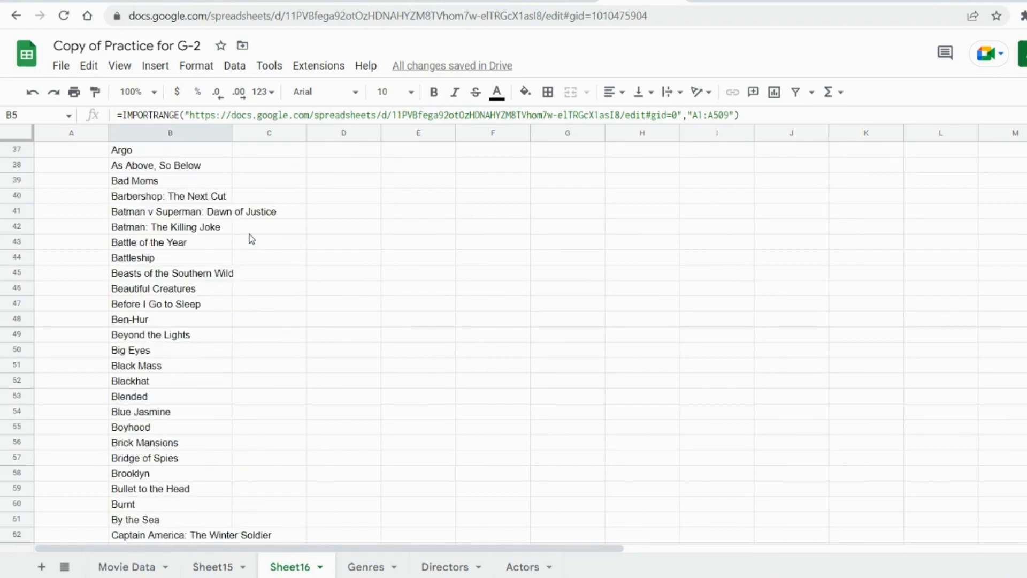
{"action": "scroll", "coordinate": [252, 238], "scroll_direction": "down", "scroll_amount": 11}
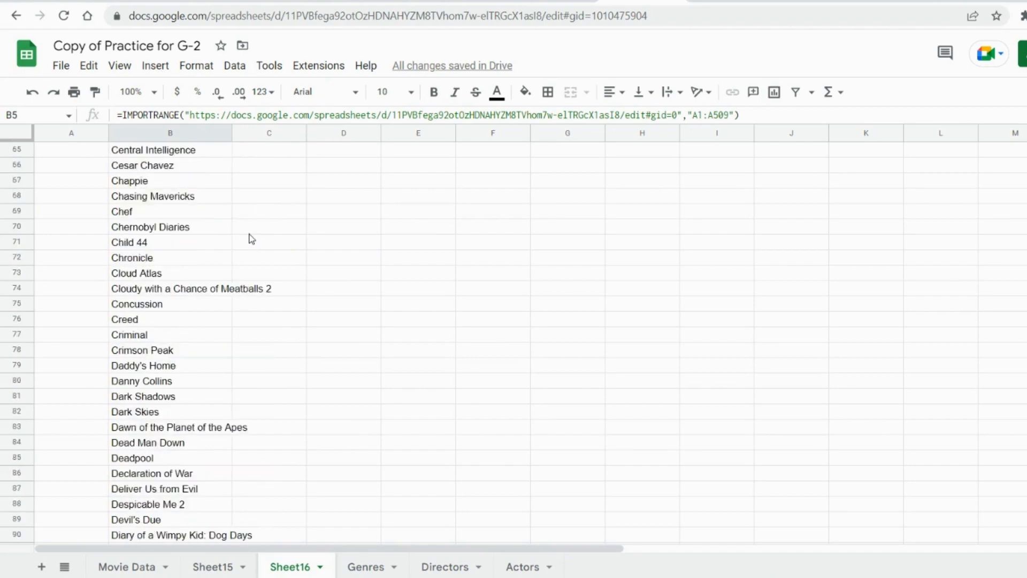
{"action": "scroll", "coordinate": [251, 238], "scroll_direction": "down", "scroll_amount": 11}
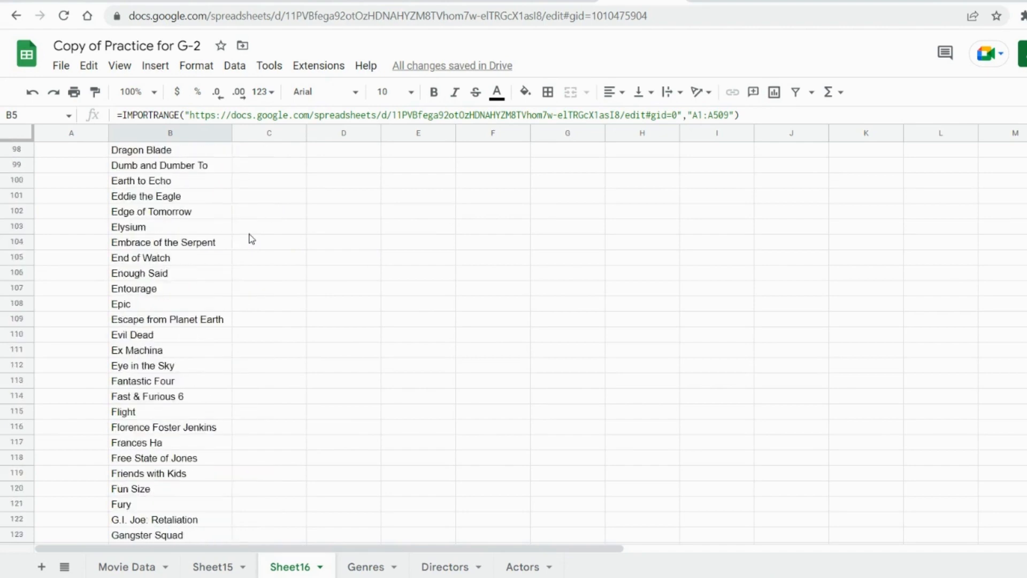
{"action": "scroll", "coordinate": [251, 238], "scroll_direction": "up", "scroll_amount": 20}
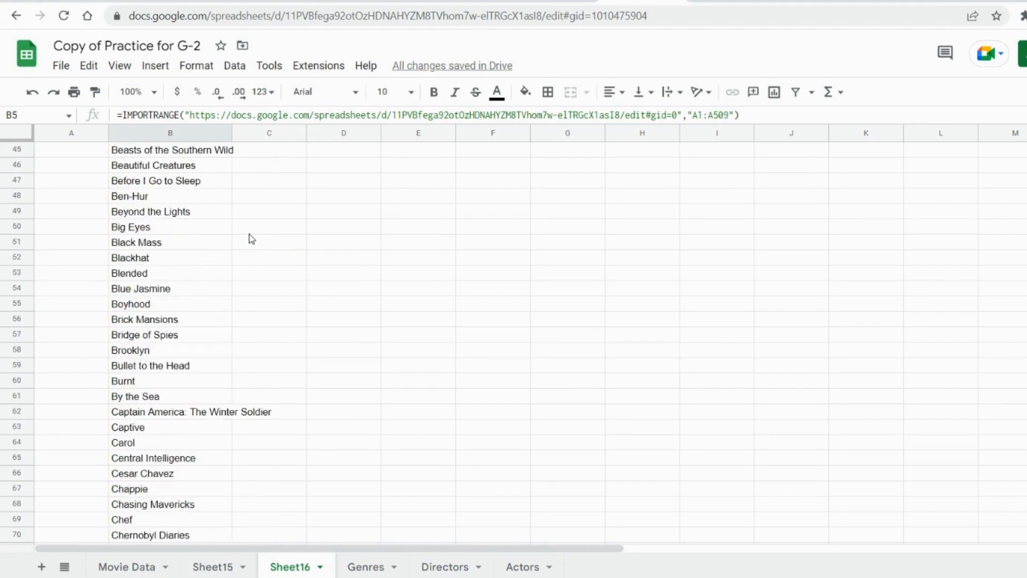
{"action": "scroll", "coordinate": [251, 238], "scroll_direction": "up", "scroll_amount": 8}
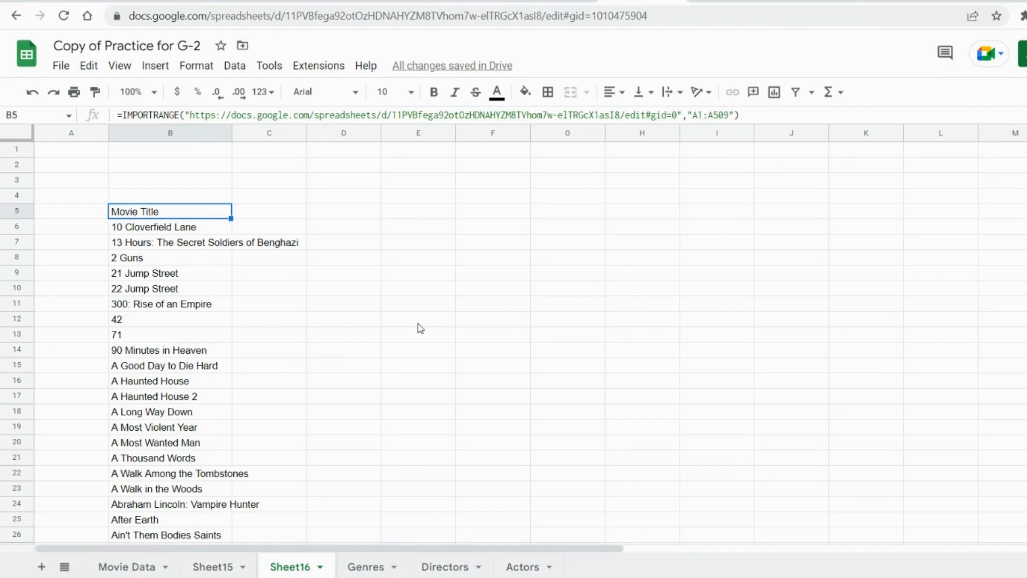
{"action": "scroll", "coordinate": [423, 321], "scroll_direction": "down", "scroll_amount": 8}
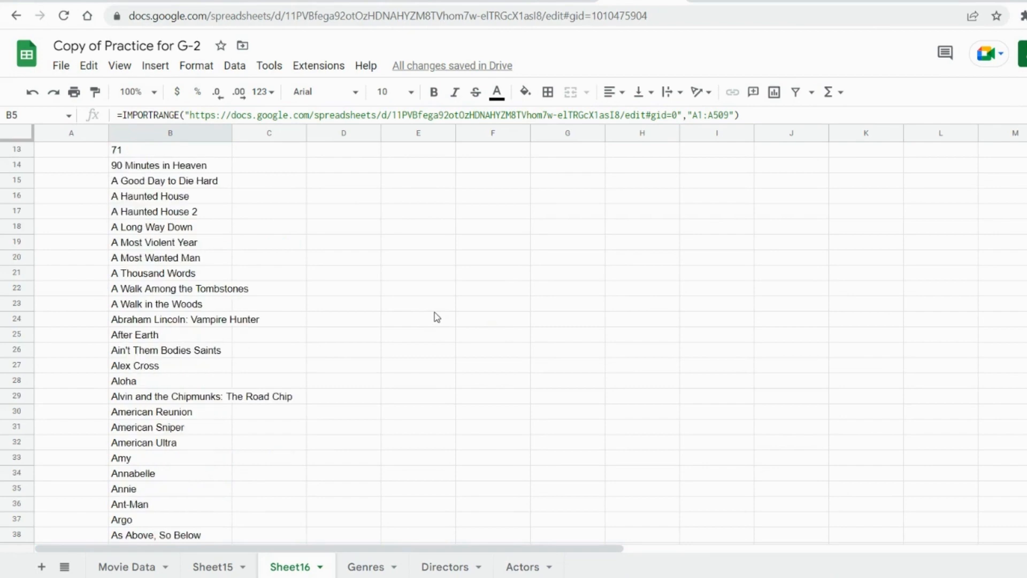
{"action": "scroll", "coordinate": [437, 316], "scroll_direction": "down", "scroll_amount": 14}
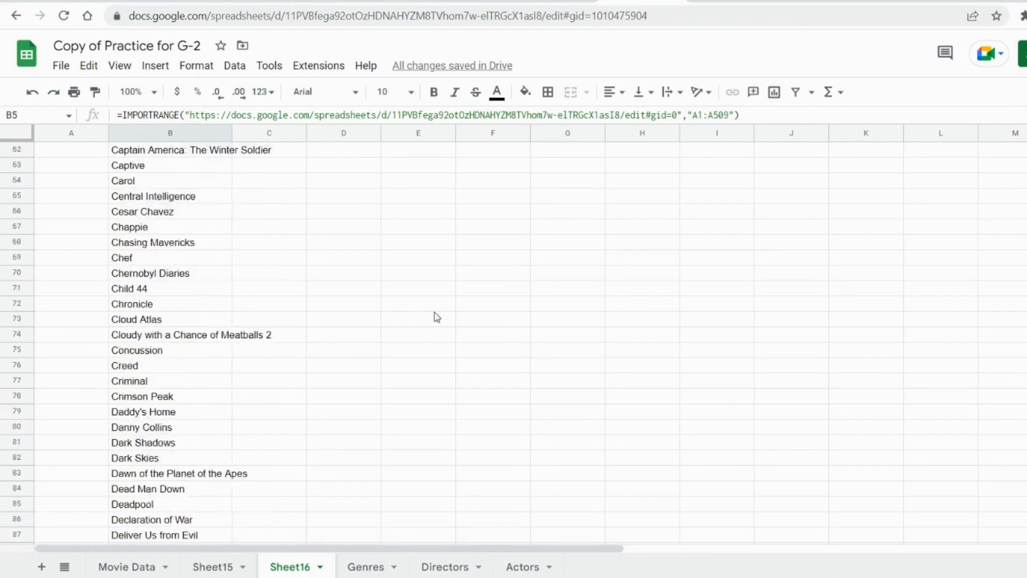
{"action": "scroll", "coordinate": [436, 317], "scroll_direction": "up", "scroll_amount": 18}
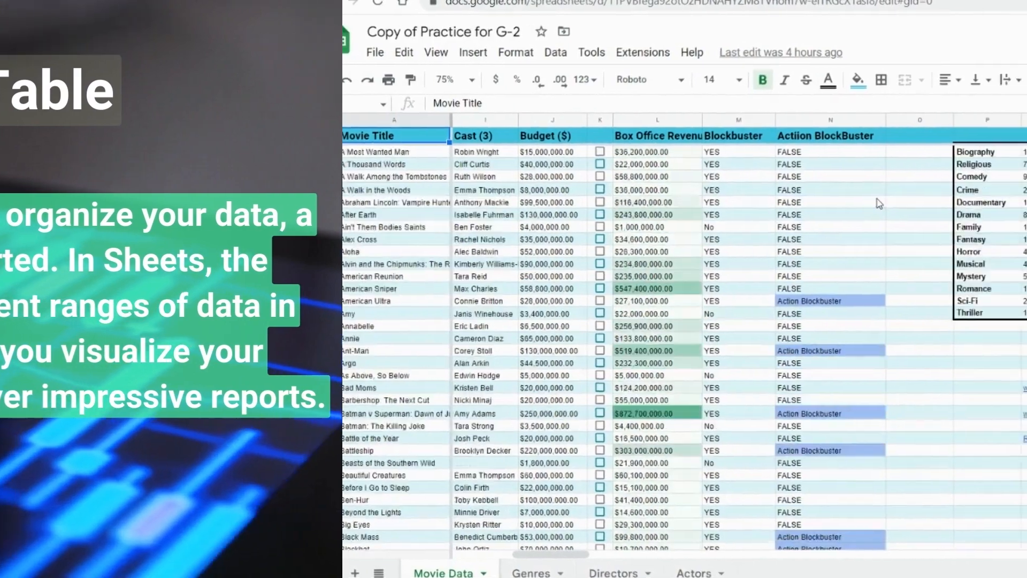
- Start a pivot table from the Movie Data sheet with A1:N509 as its data range
{"action": "scroll", "coordinate": [880, 204], "scroll_direction": "up", "scroll_amount": 3}
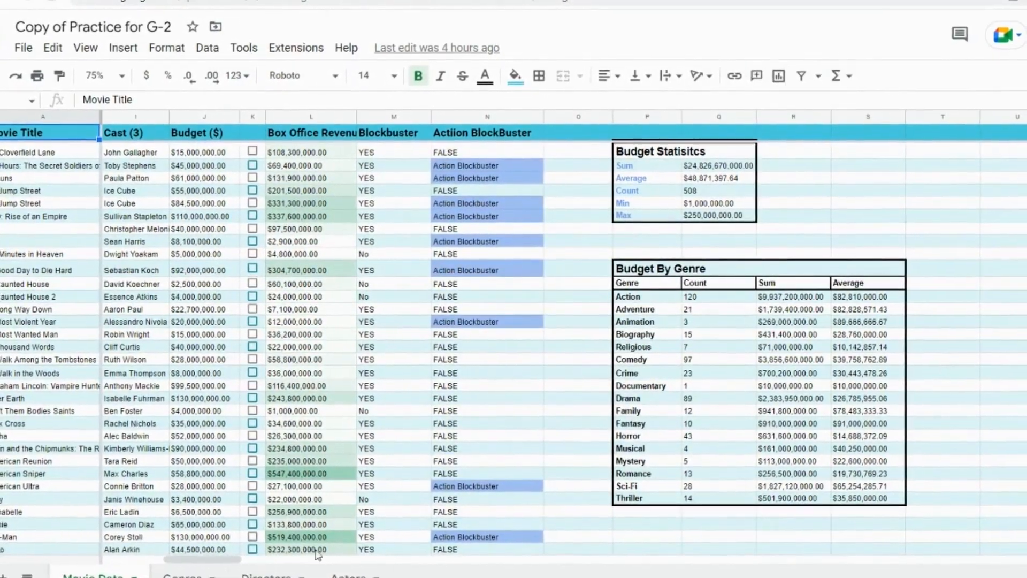
{"action": "left_click_drag", "start_coordinate": [233, 554], "coordinate": [271, 550]}
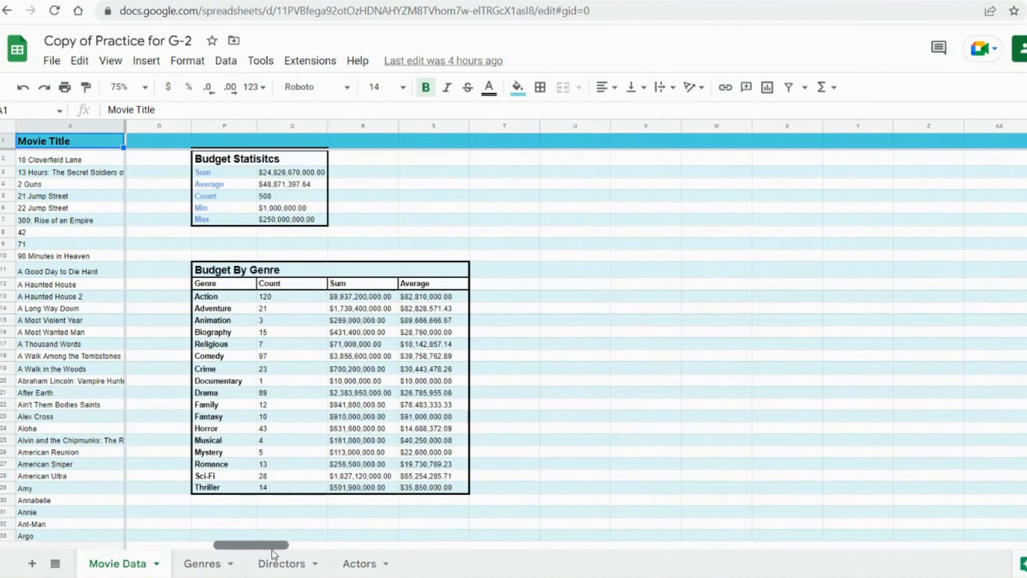
{"action": "left_click", "coordinate": [275, 558]}
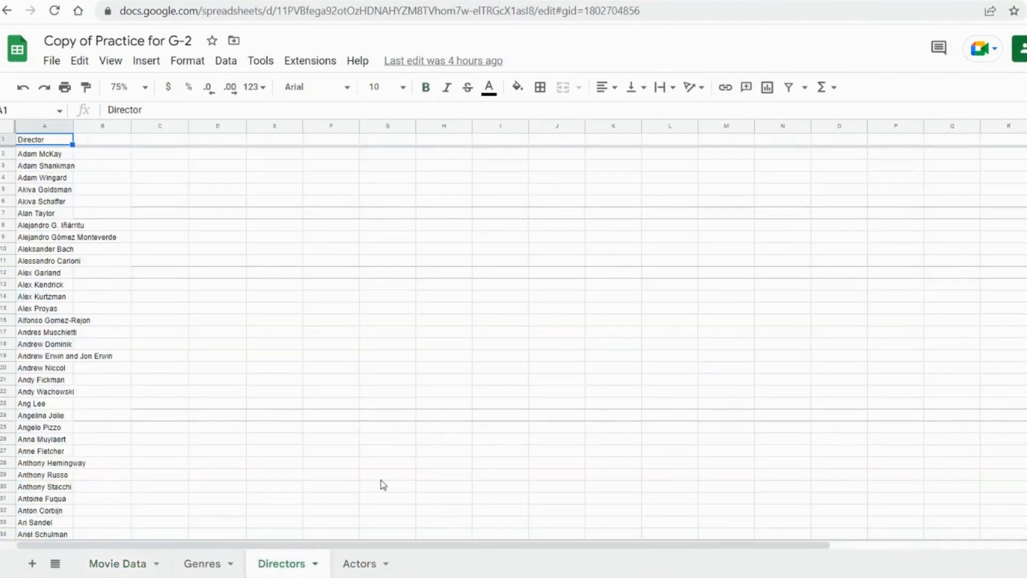
{"action": "left_click", "coordinate": [131, 562]}
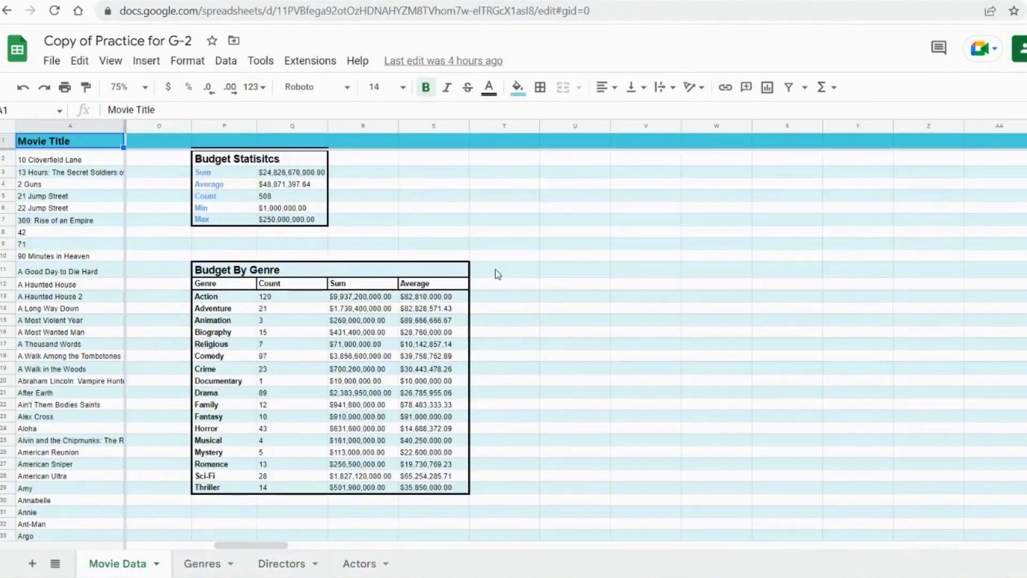
{"action": "left_click", "coordinate": [557, 272]}
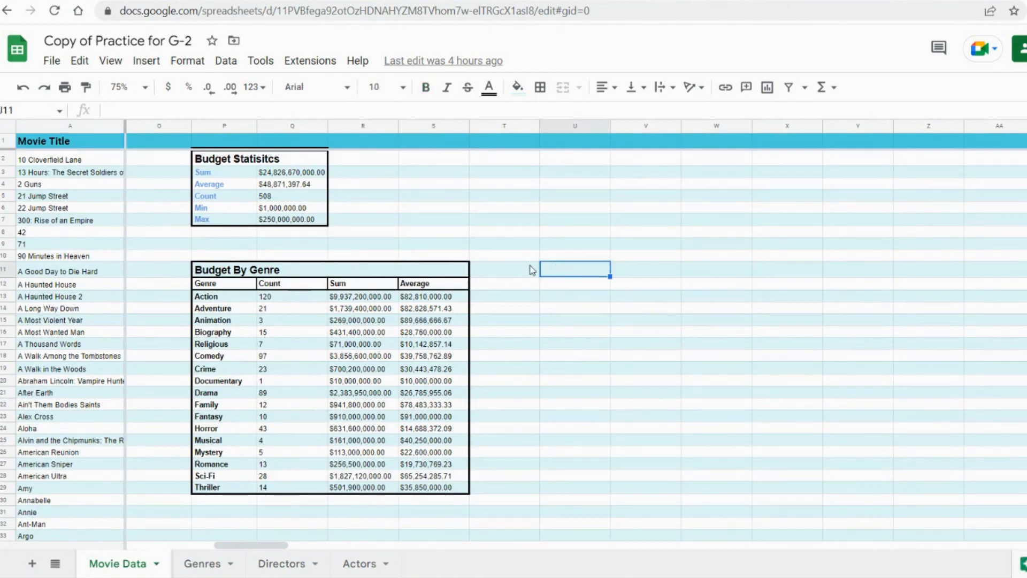
{"action": "left_click", "coordinate": [140, 63]}
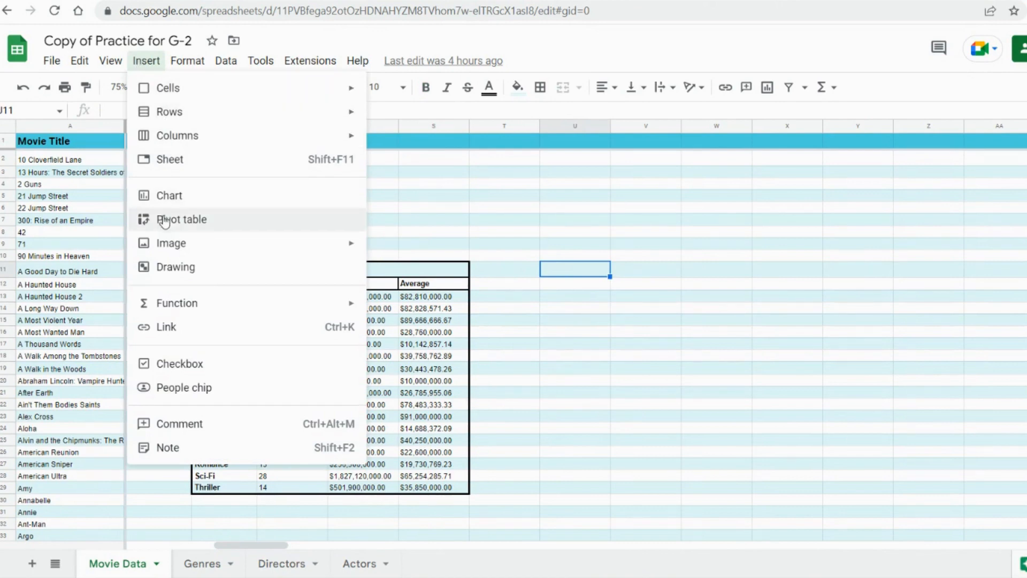
{"action": "left_click", "coordinate": [164, 220]}
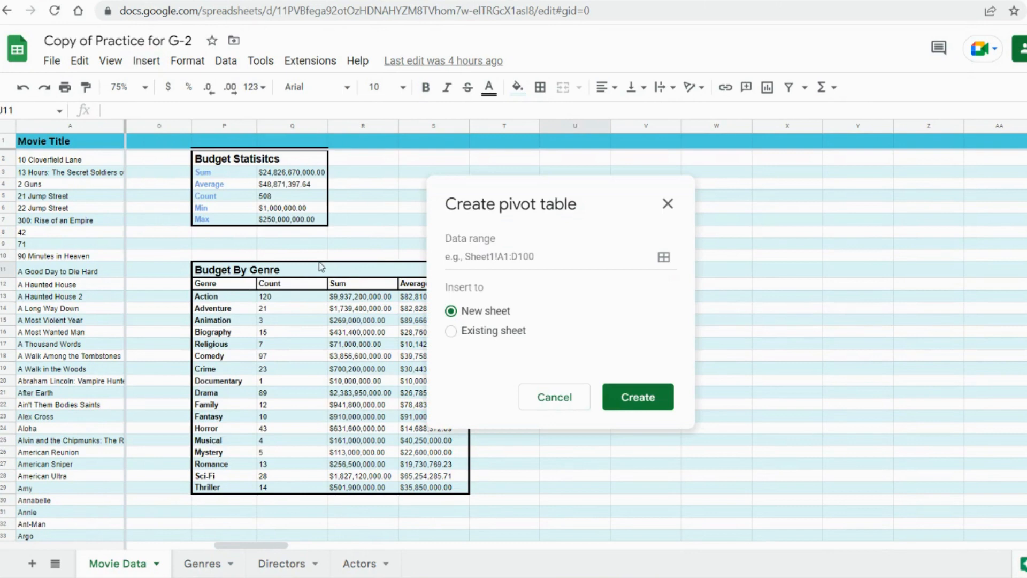
{"action": "left_click", "coordinate": [483, 255]}
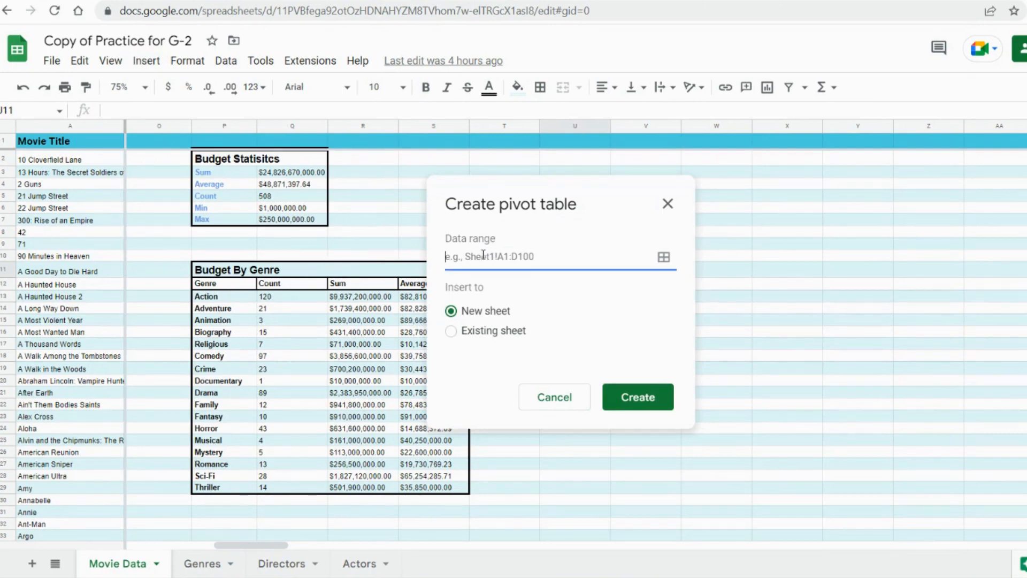
{"action": "type", "text": "A1:N509"}
- Place the pivot table in the existing sheet at 'Movie Data'!V11 and create it
{"action": "left_click", "coordinate": [452, 331]}
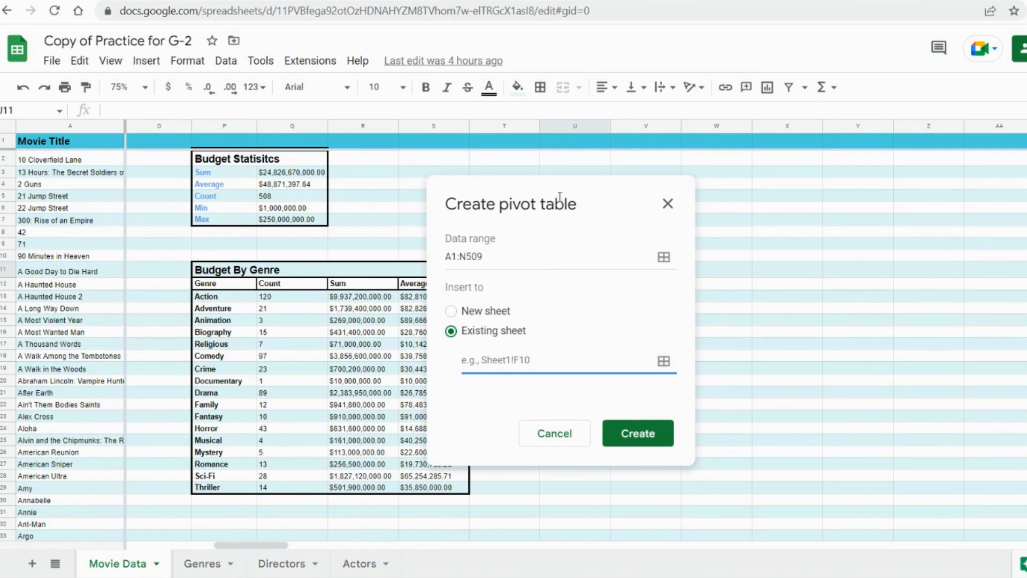
{"action": "left_click_drag", "start_coordinate": [551, 193], "coordinate": [417, 191]}
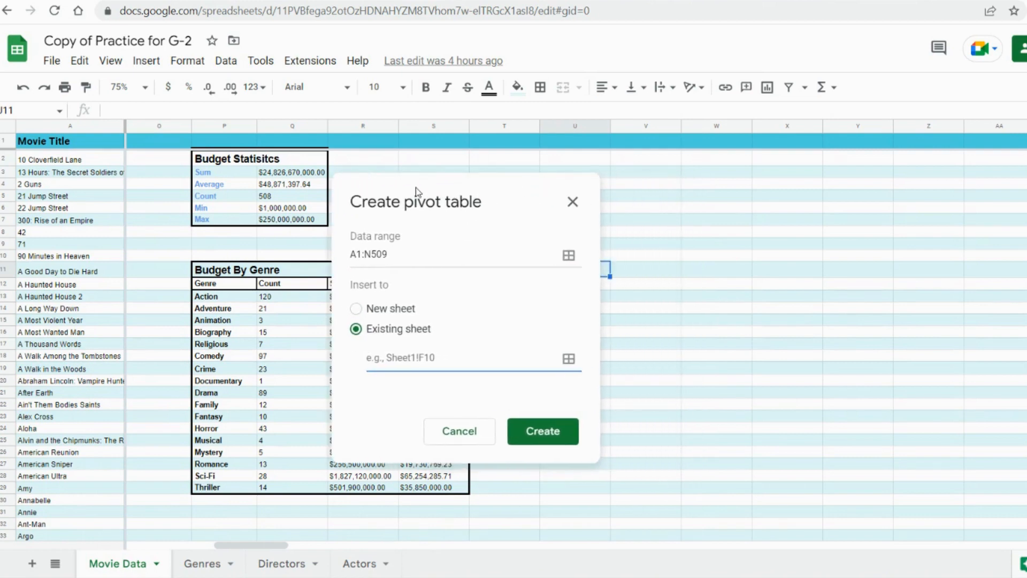
{"action": "left_click", "coordinate": [657, 278]}
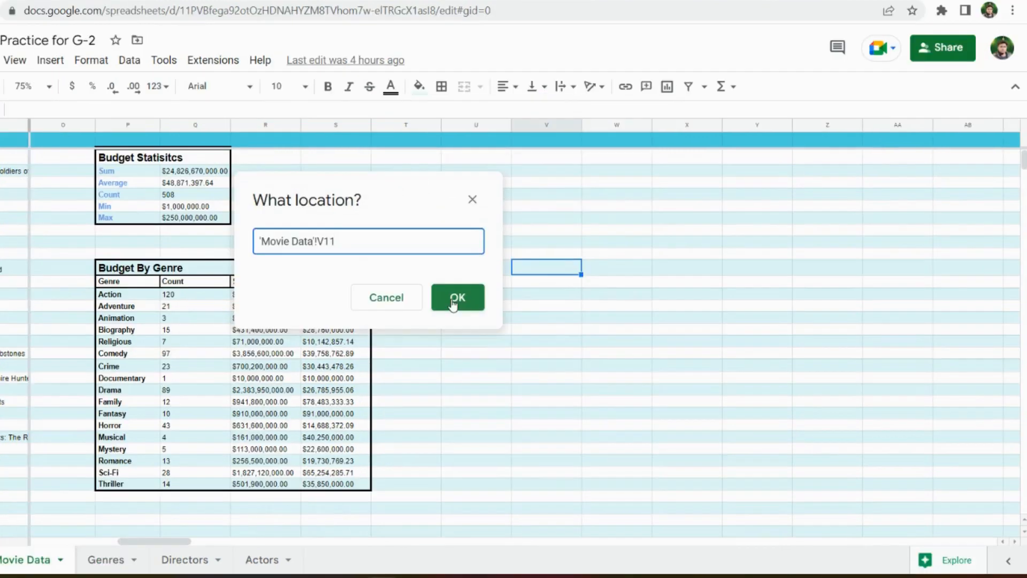
{"action": "left_click", "coordinate": [453, 302]}
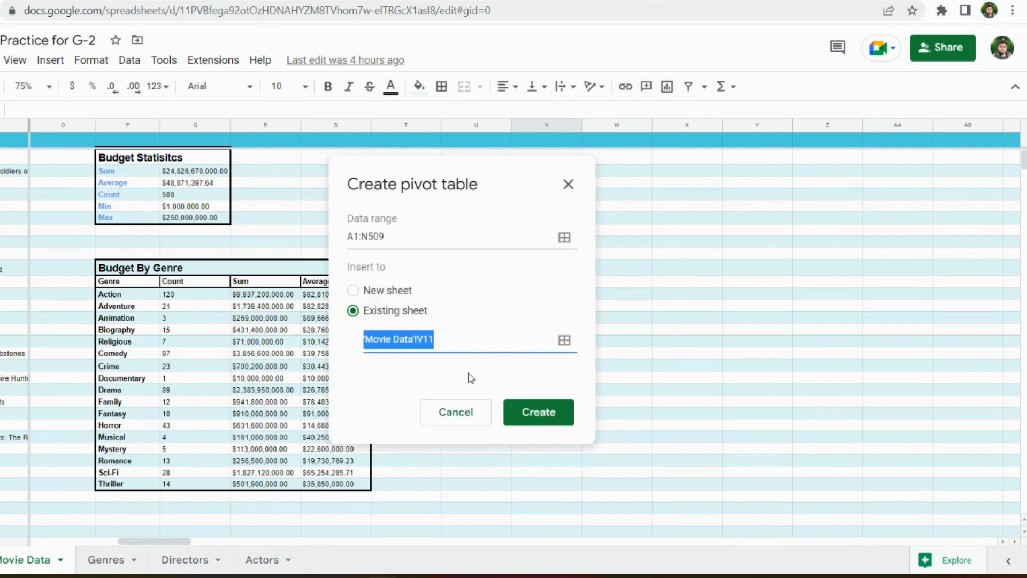
{"action": "left_click", "coordinate": [533, 418]}
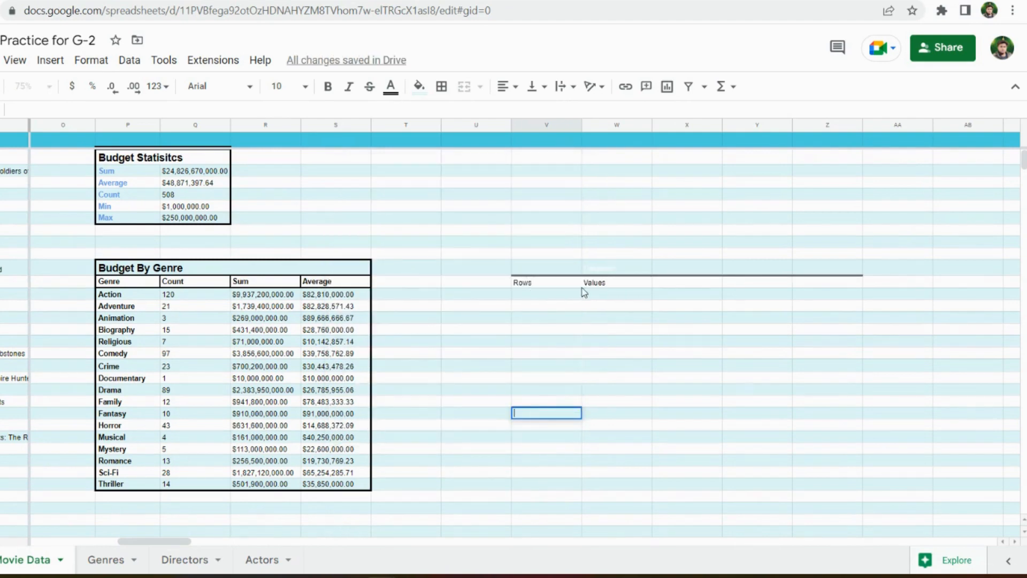
- Add Genre (1) to the rows and Movie Title to the values of the new pivot table
{"action": "scroll", "coordinate": [732, 263], "scroll_direction": "down", "scroll_amount": 1}
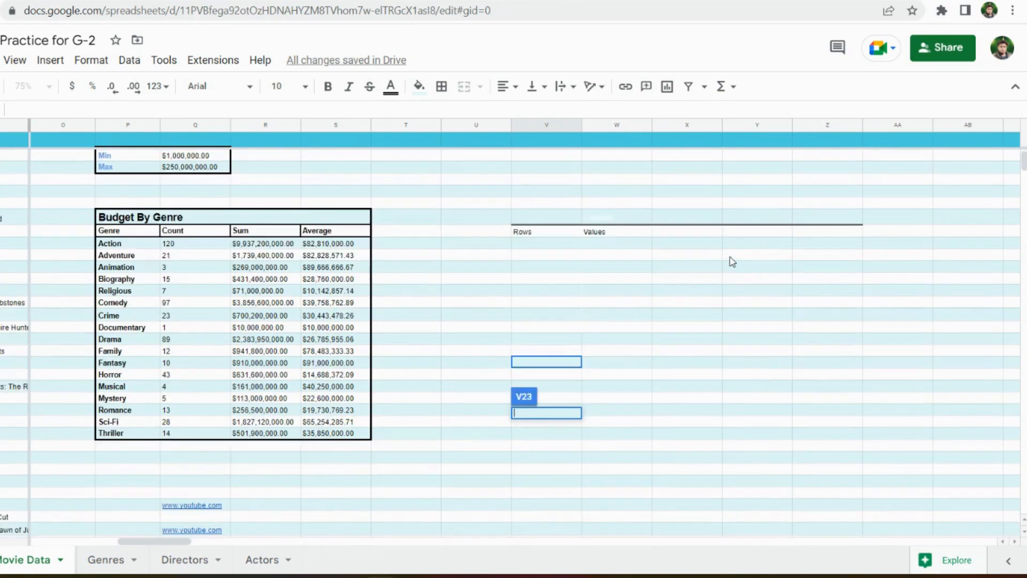
{"action": "scroll", "coordinate": [732, 262], "scroll_direction": "up", "scroll_amount": 1}
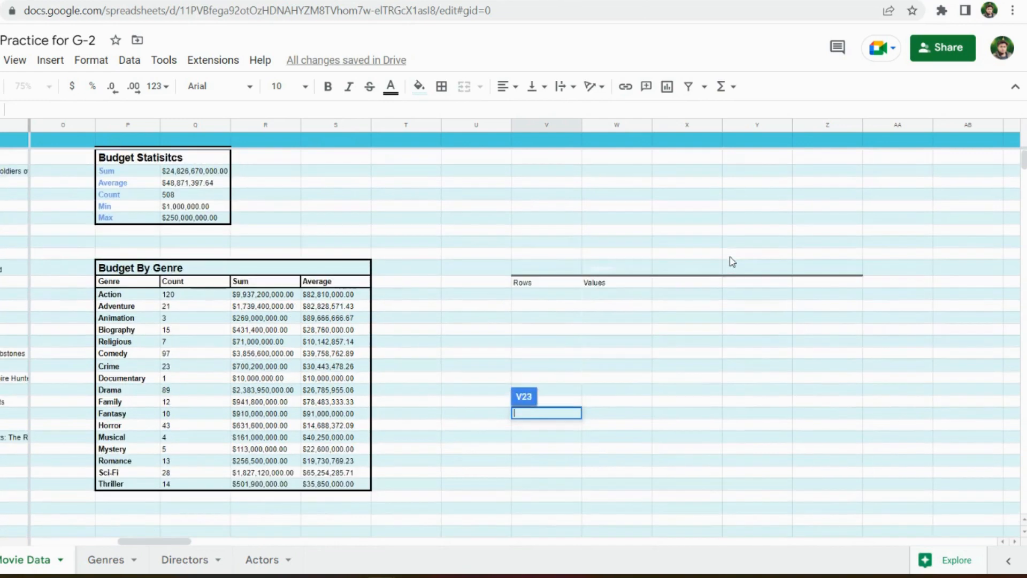
{"action": "left_click", "coordinate": [537, 284]}
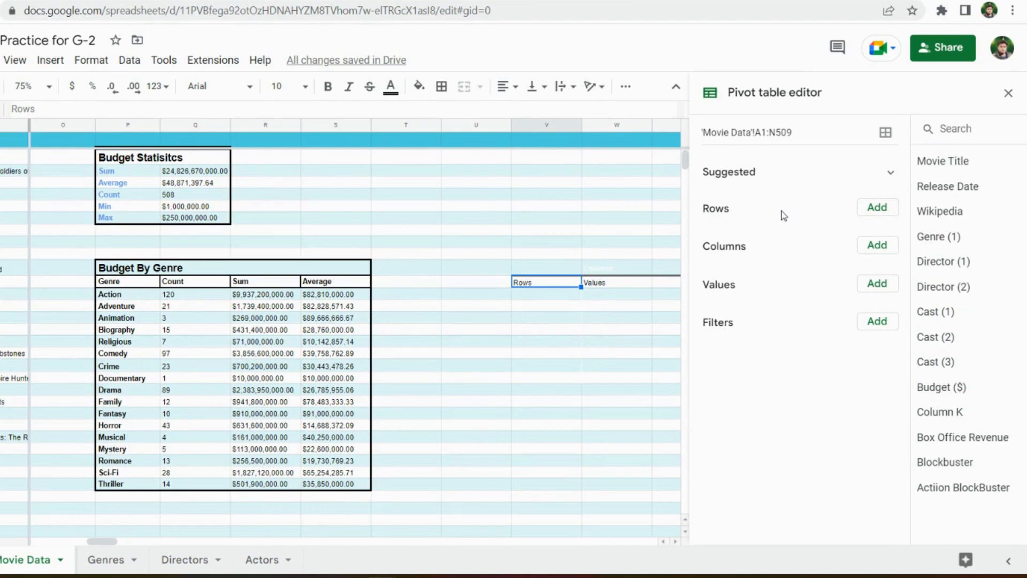
{"action": "left_click", "coordinate": [876, 208]}
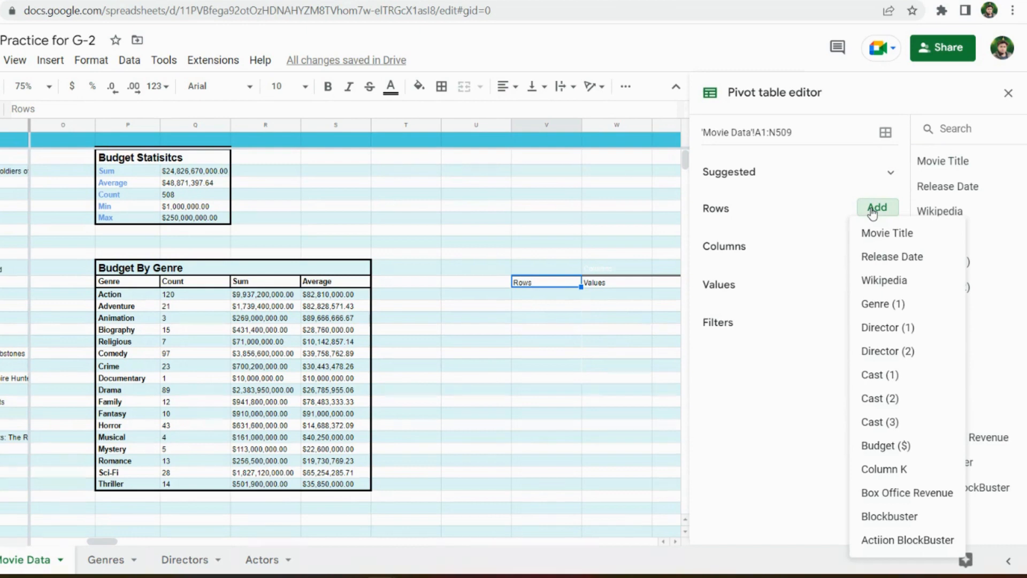
{"action": "left_click", "coordinate": [876, 305]}
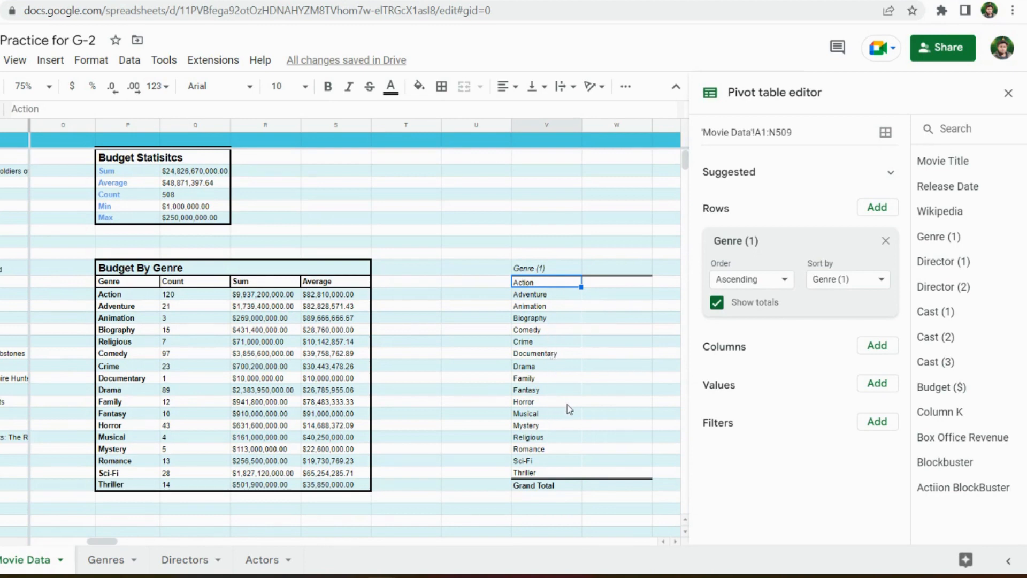
{"action": "left_click", "coordinate": [877, 384]}
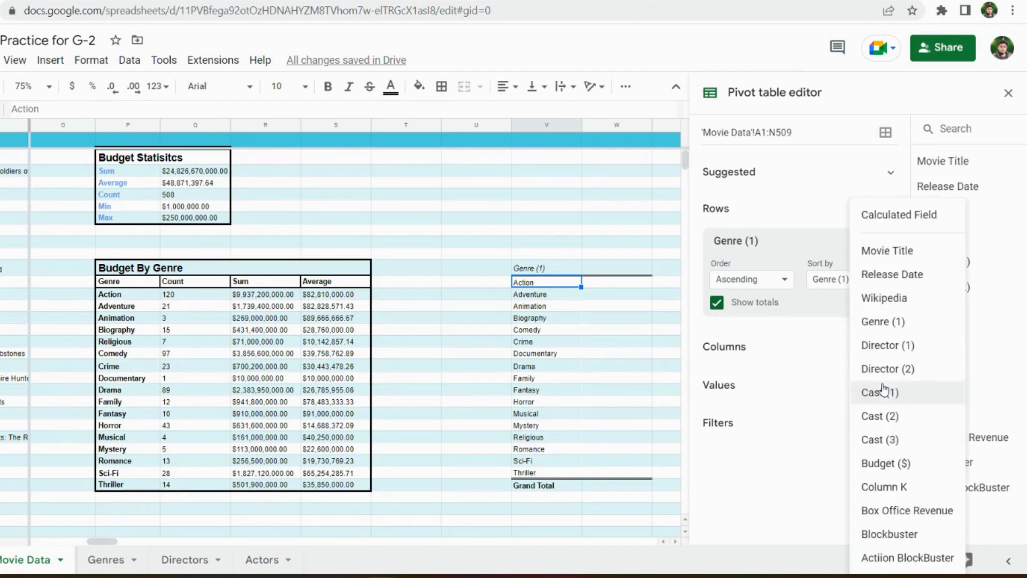
{"action": "left_click", "coordinate": [895, 251]}
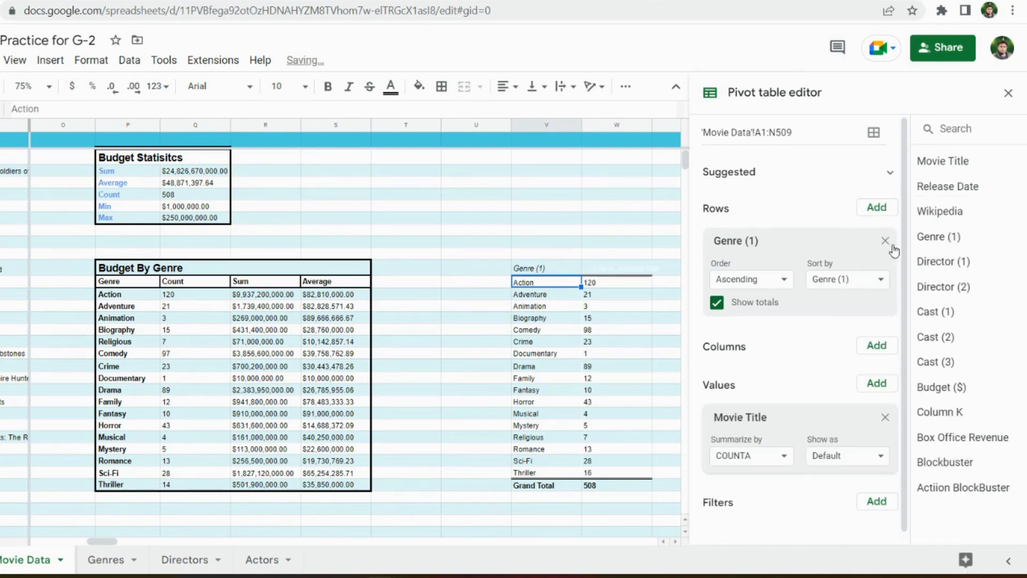
- Set the text color of the pivot table's value header in W11 to black and close the pivot table editor
{"action": "left_click", "coordinate": [618, 269]}
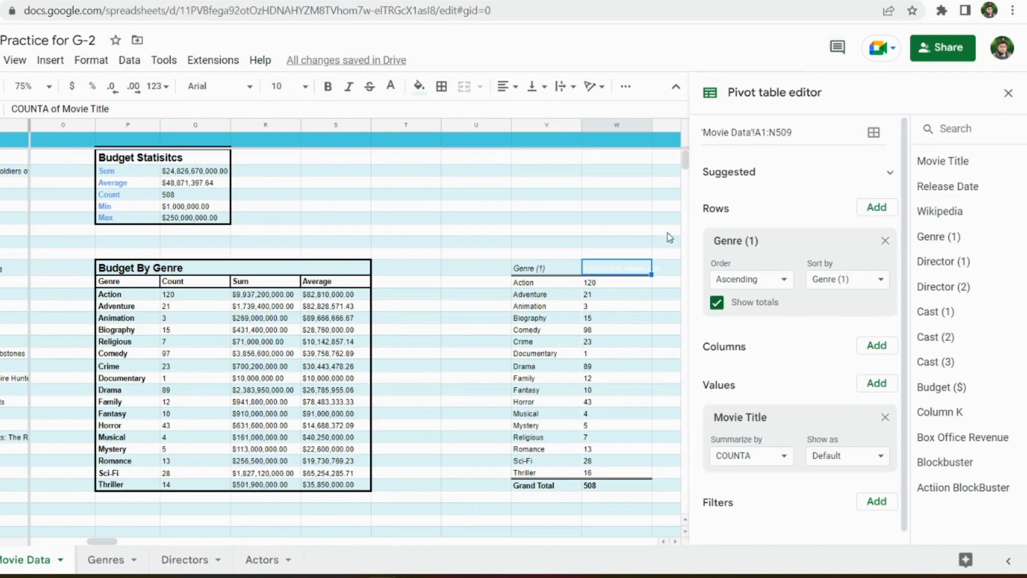
{"action": "left_click", "coordinate": [394, 89]}
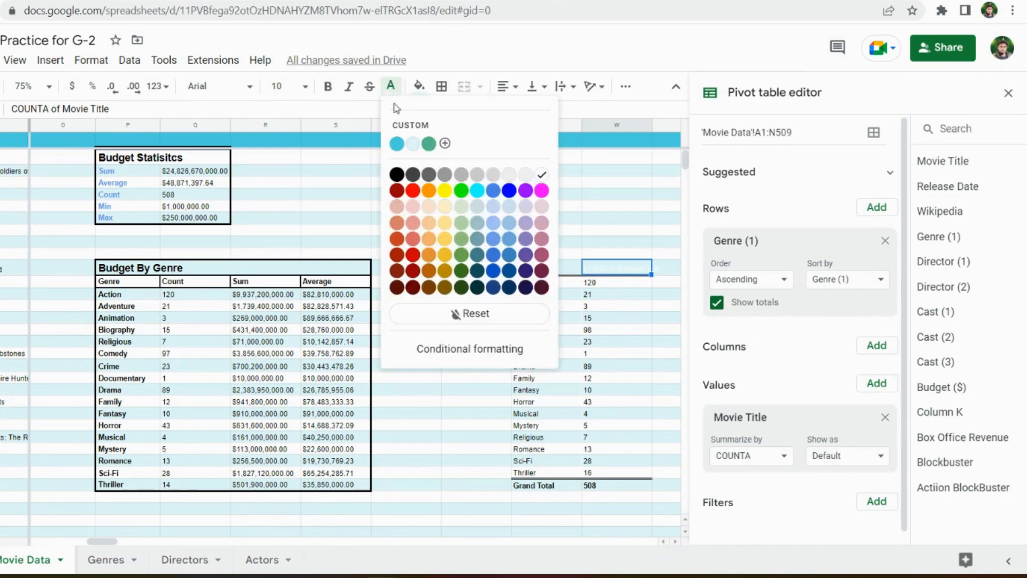
{"action": "left_click", "coordinate": [401, 167]}
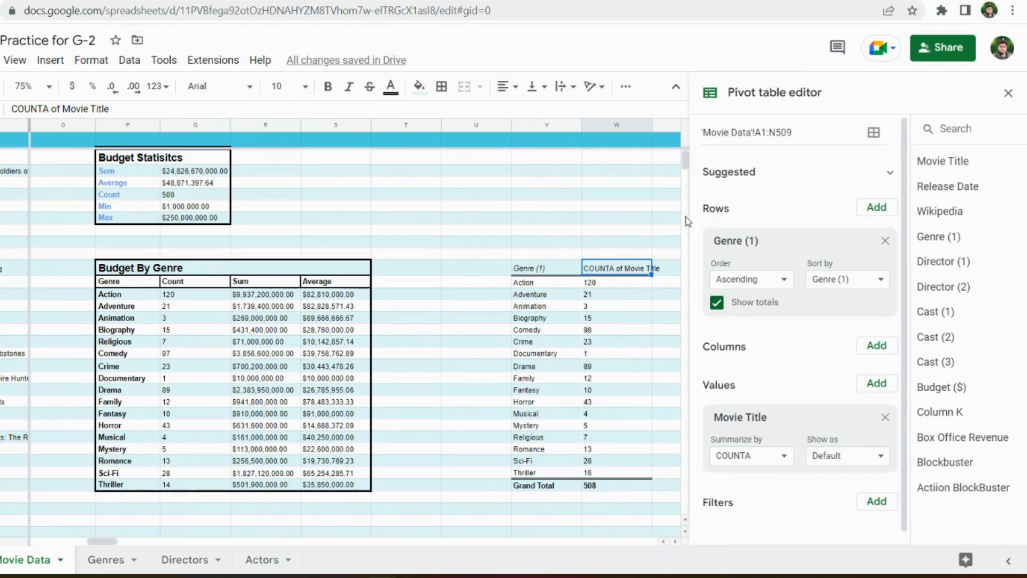
{"action": "left_click", "coordinate": [1008, 92]}
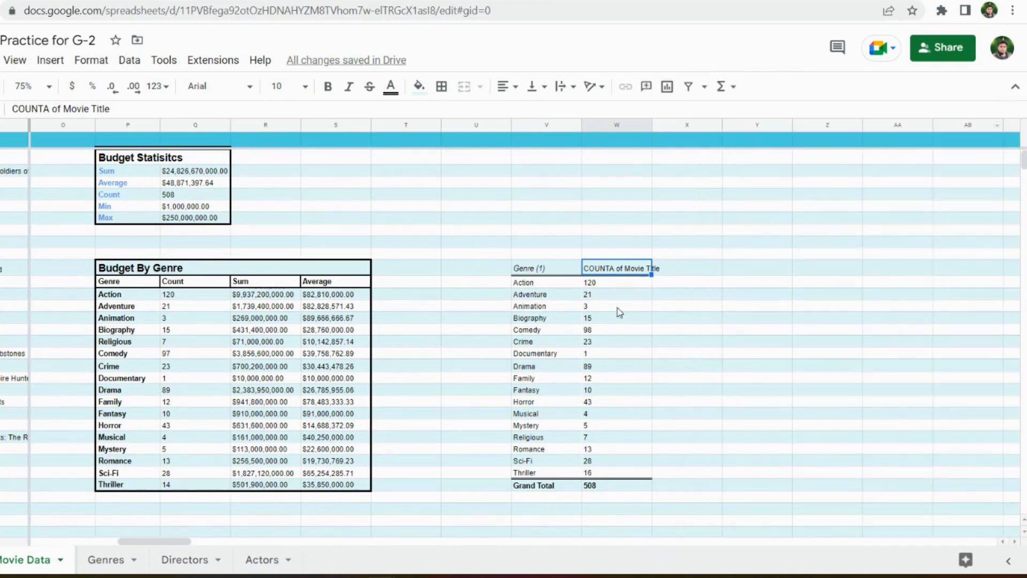
- Add Budget ($) to the pivot table's values, summarized by SUM, and close the pivot table editor
{"action": "double_click", "coordinate": [698, 268]}
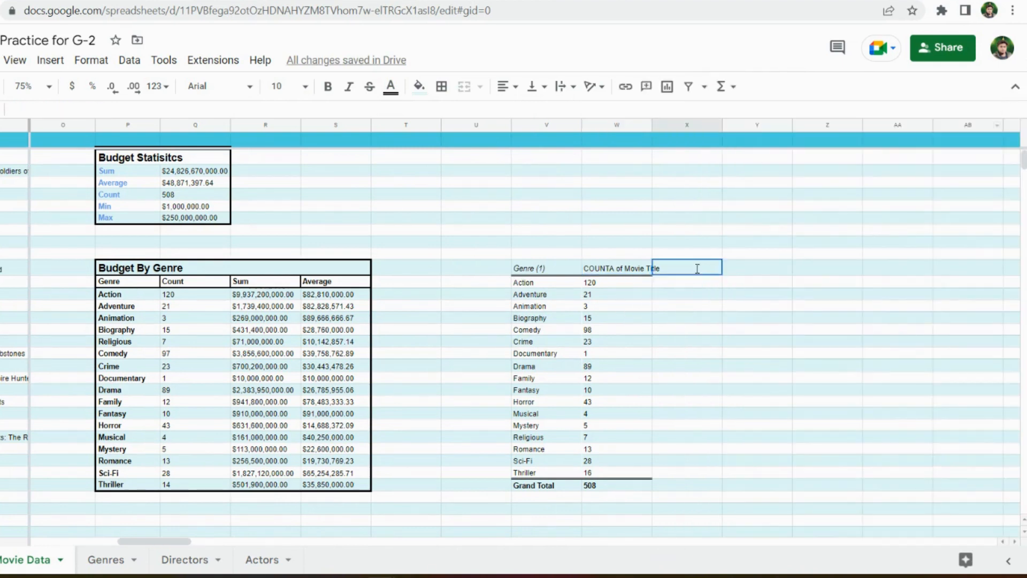
{"action": "left_click", "coordinate": [546, 269]}
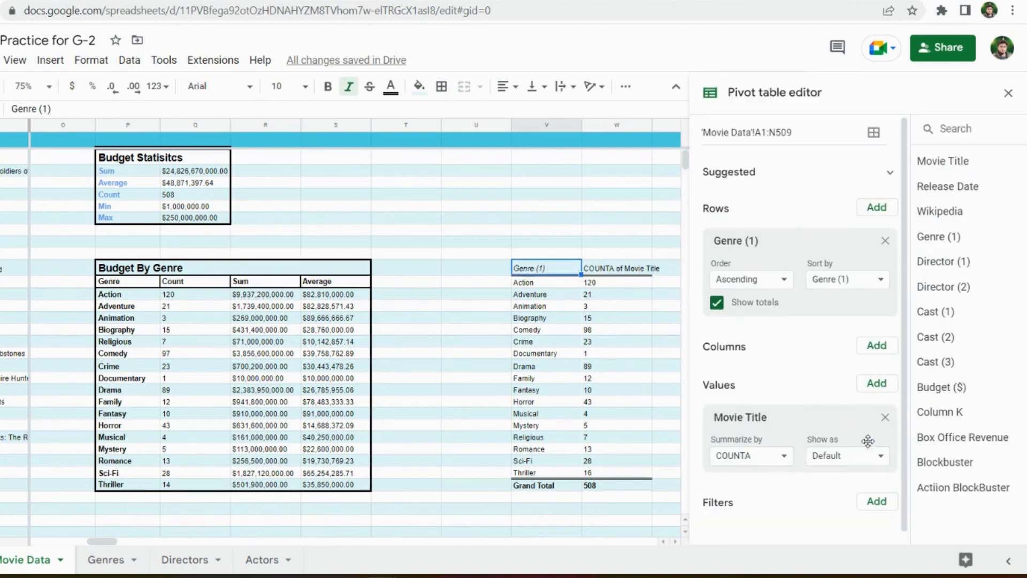
{"action": "scroll", "coordinate": [873, 468], "scroll_direction": "down", "scroll_amount": 1}
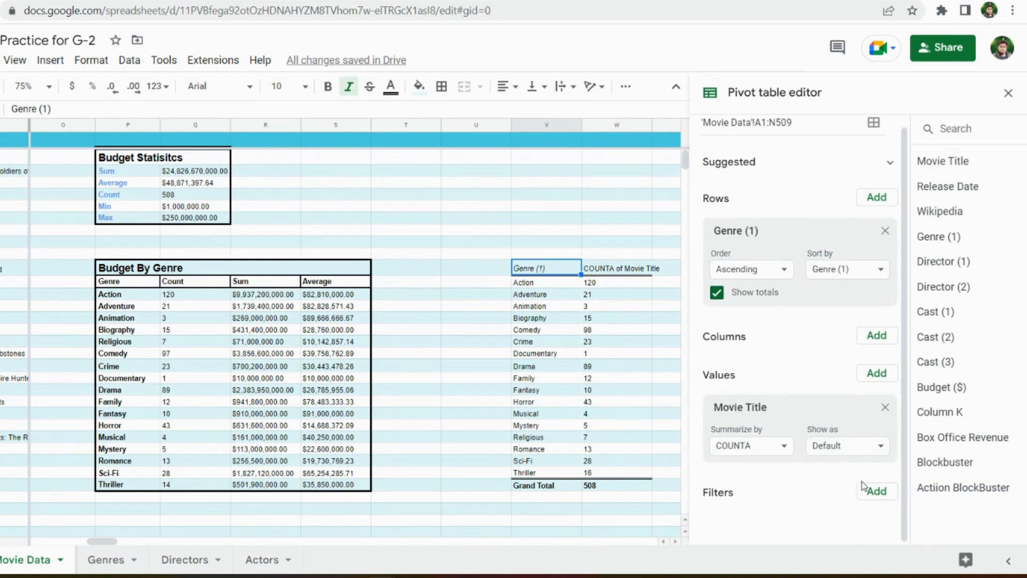
{"action": "left_click", "coordinate": [876, 373]}
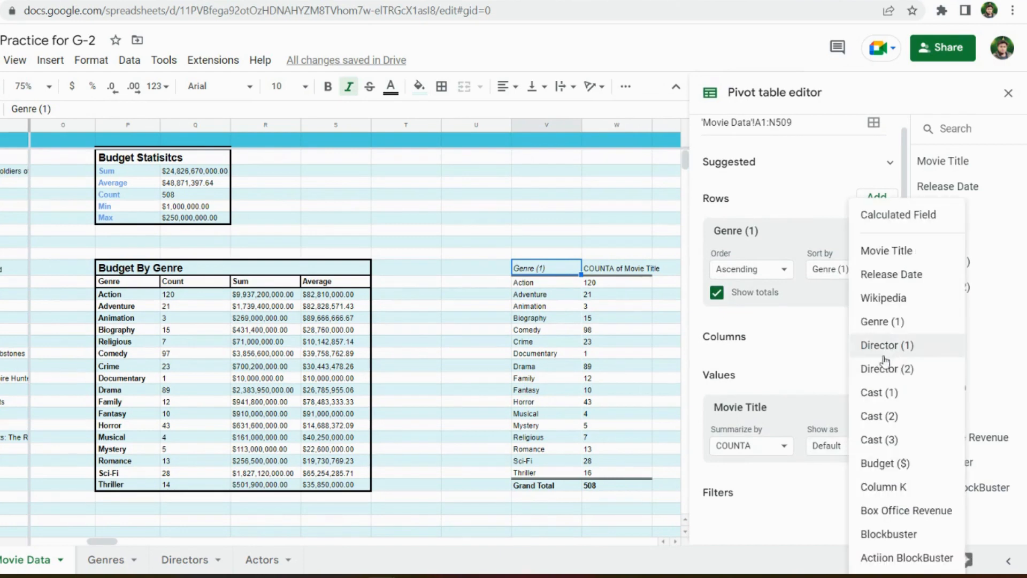
{"action": "left_click", "coordinate": [886, 465]}
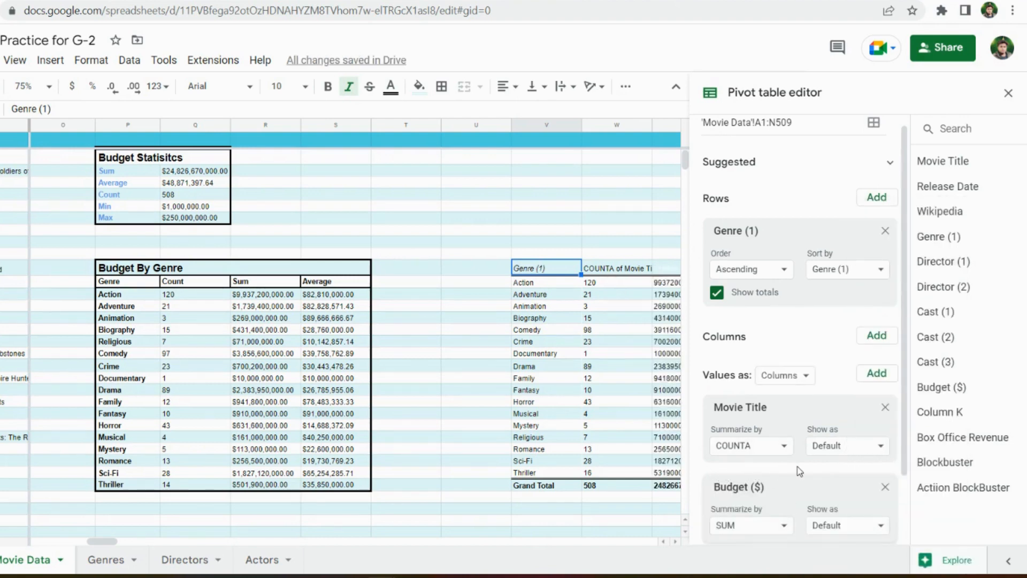
{"action": "scroll", "coordinate": [798, 471], "scroll_direction": "down", "scroll_amount": 2}
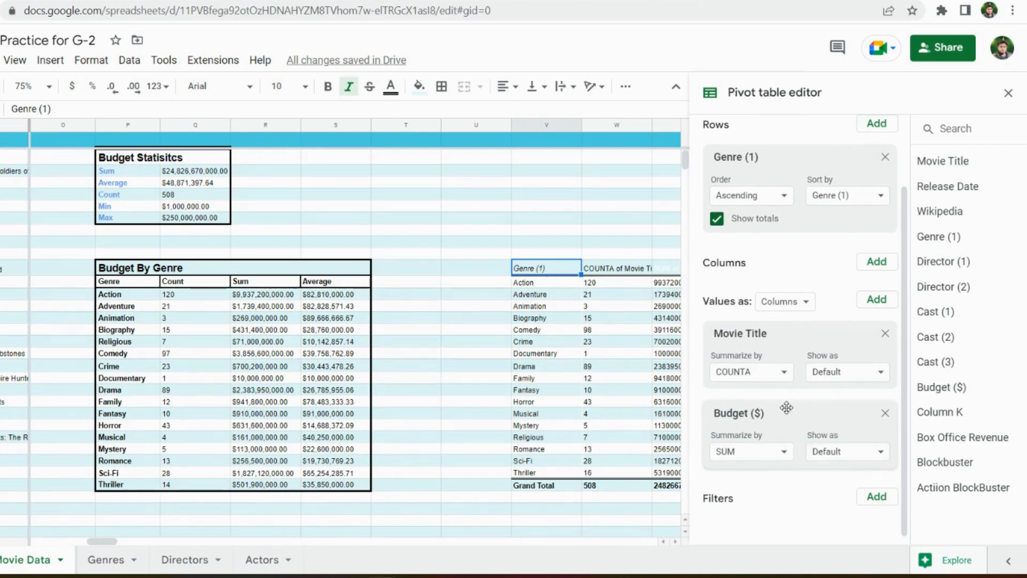
{"action": "left_click", "coordinate": [1008, 95]}
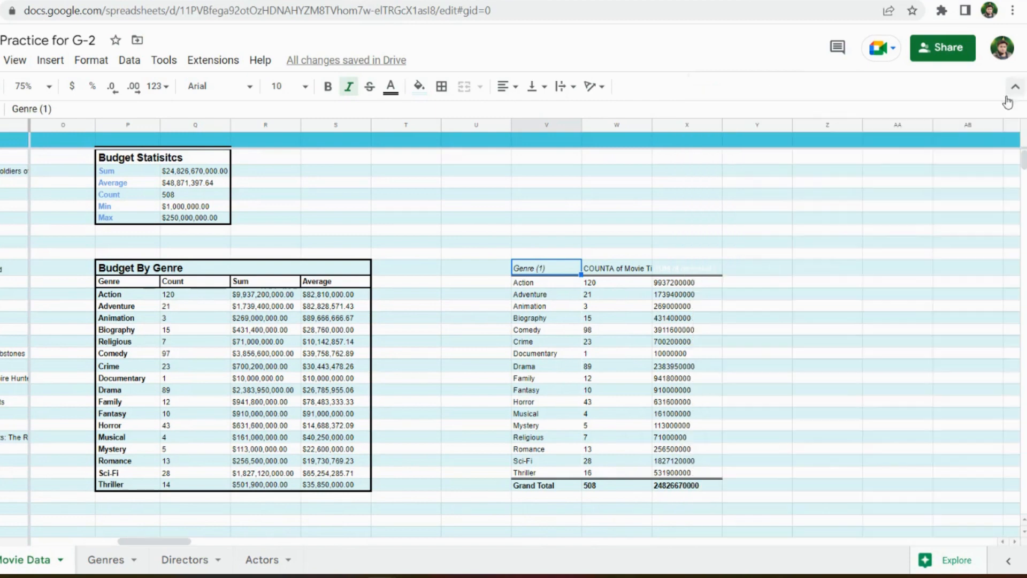
- Set the text color of the pivot table's SUM of Budget ($) header in X11 to black
{"action": "left_click_drag", "start_coordinate": [187, 543], "coordinate": [218, 543]}
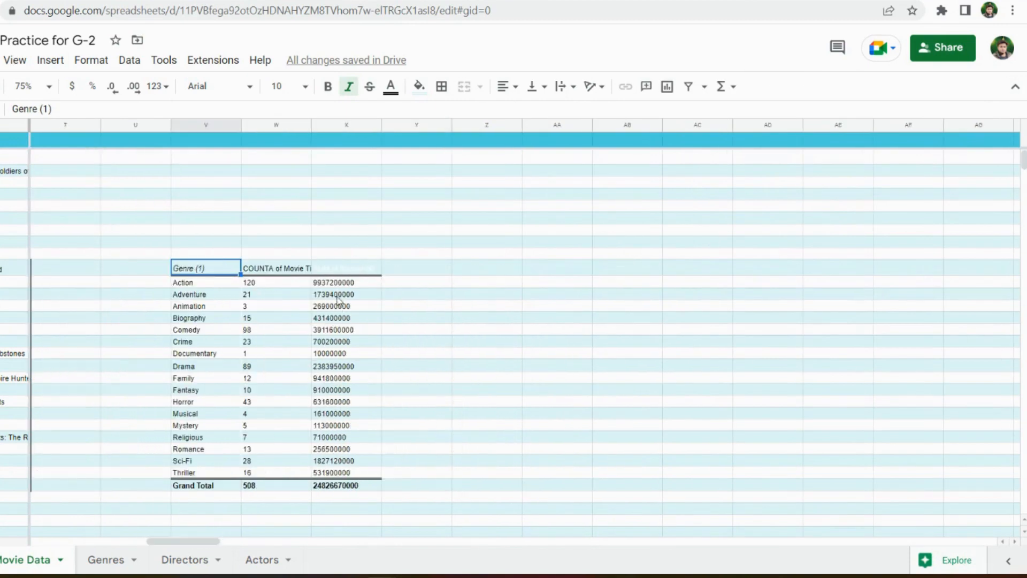
{"action": "left_click", "coordinate": [335, 270]}
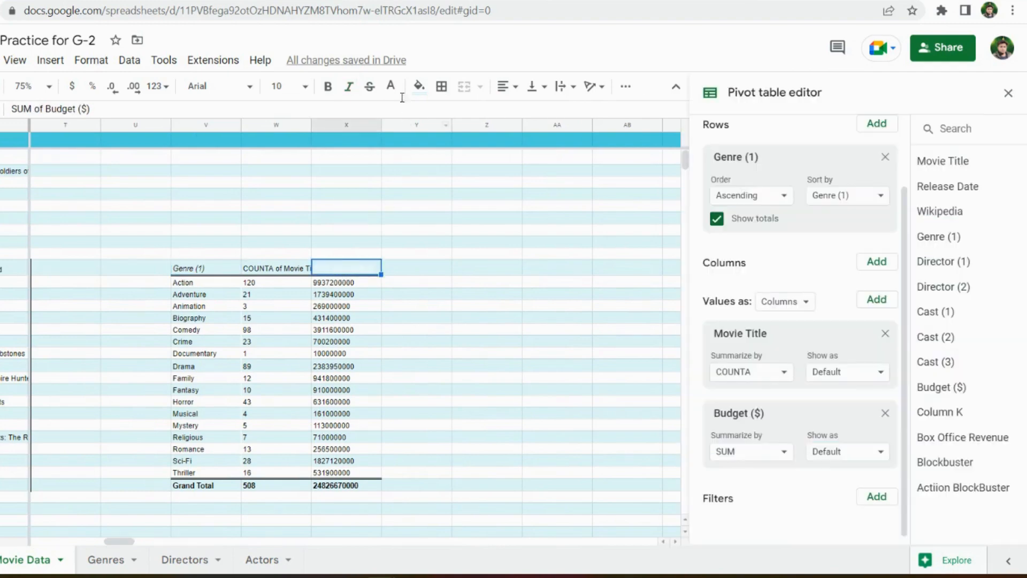
{"action": "left_click", "coordinate": [391, 86]}
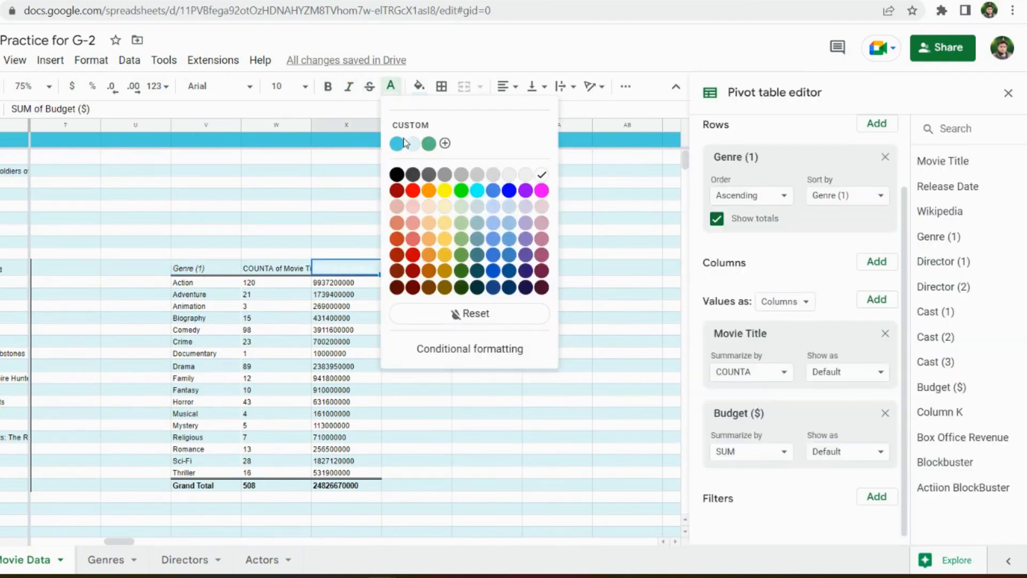
{"action": "left_click", "coordinate": [400, 179]}
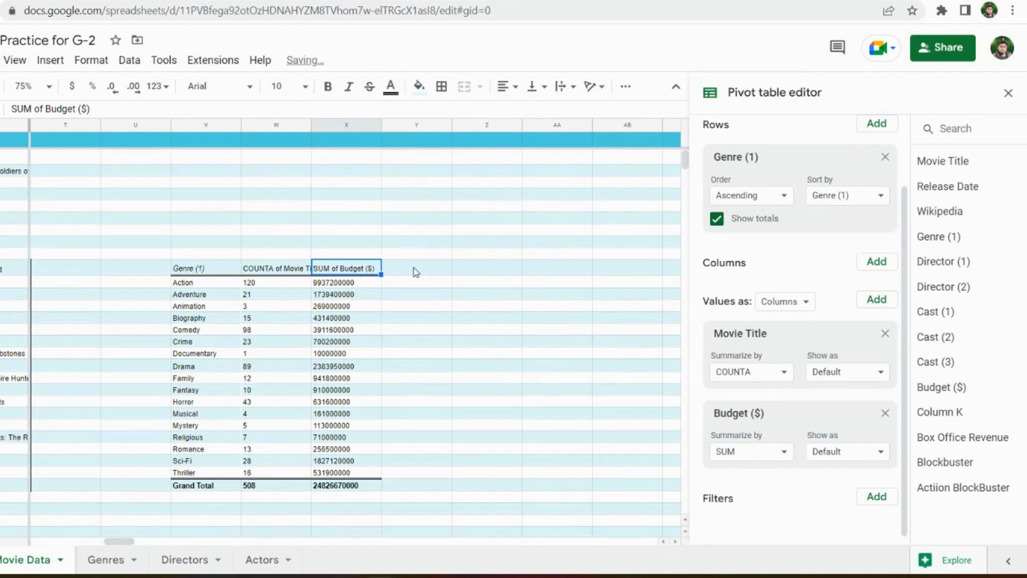
- Set the text color of the empty cells Y11:AA11 to black and reopen the pivot table editor
{"action": "left_click_drag", "start_coordinate": [400, 272], "coordinate": [541, 266]}
{"action": "left_click", "coordinate": [390, 87]}
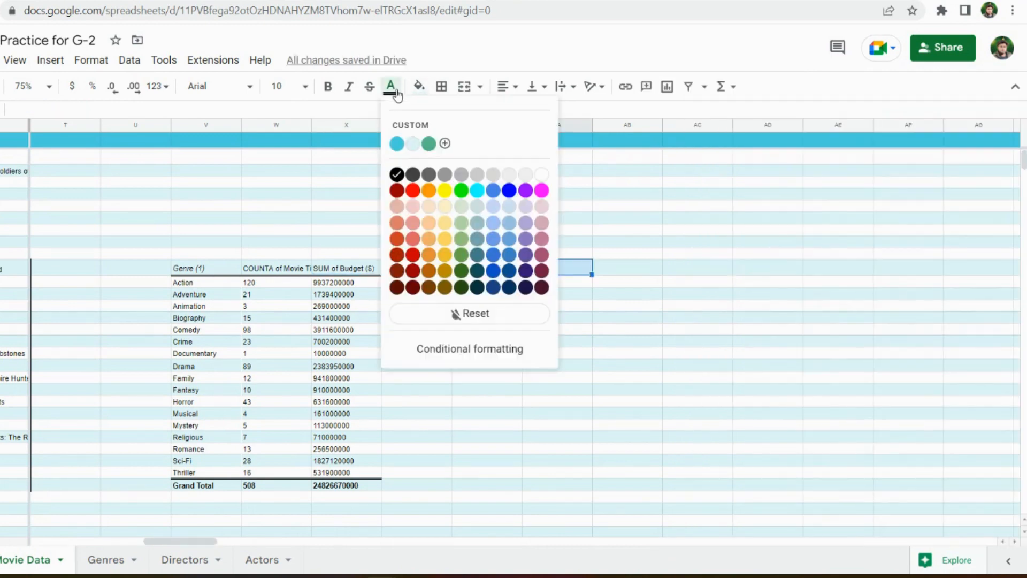
{"action": "left_click", "coordinate": [396, 175]}
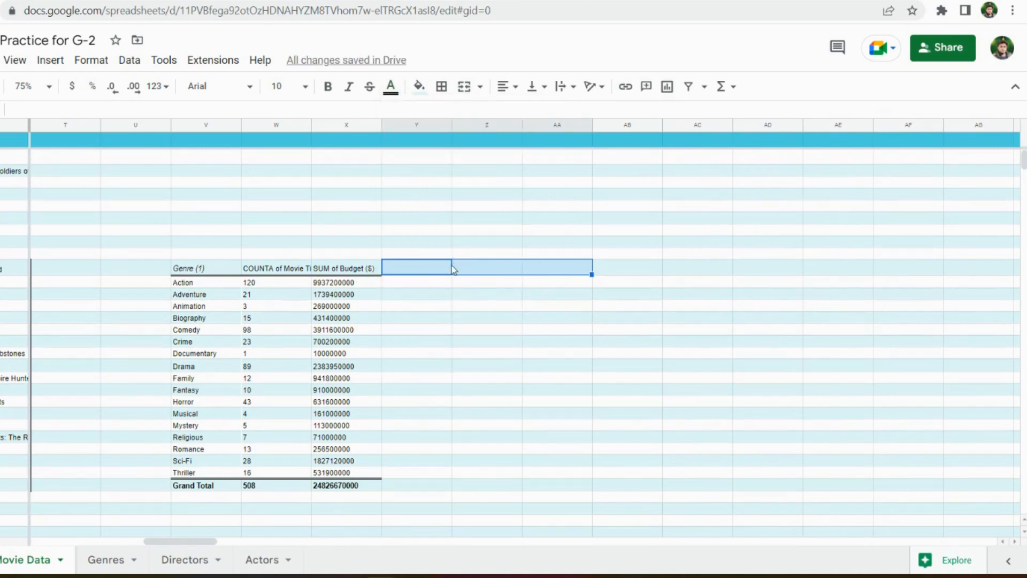
{"action": "left_click", "coordinate": [187, 272]}
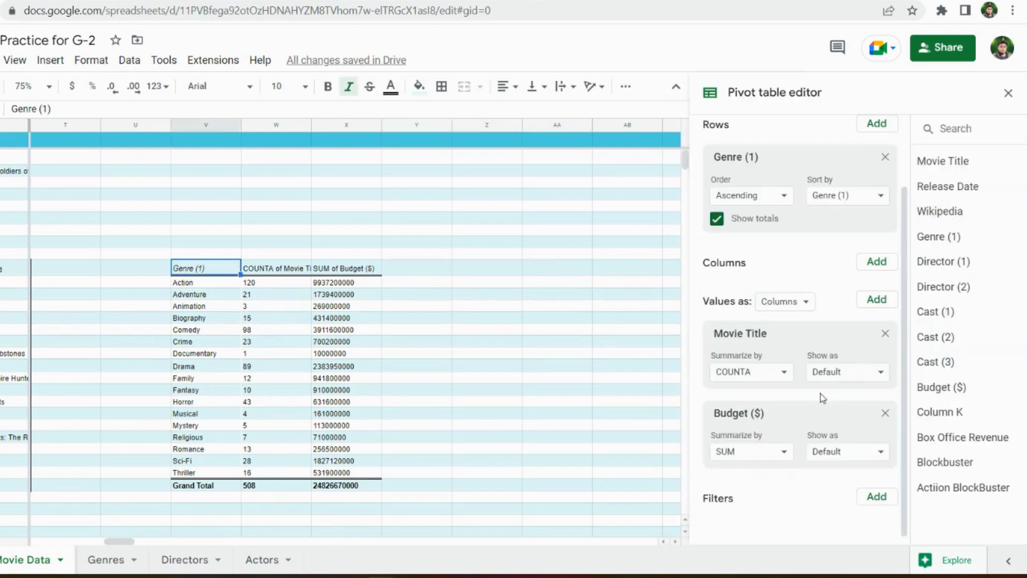
{"action": "double_click", "coordinate": [877, 302]}
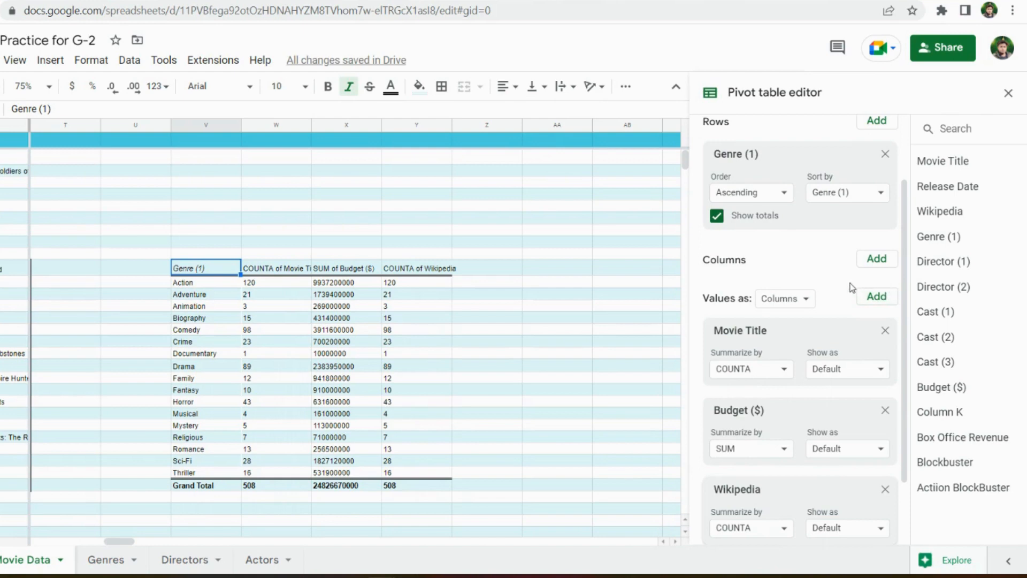
{"action": "scroll", "coordinate": [832, 329], "scroll_direction": "down", "scroll_amount": 2}
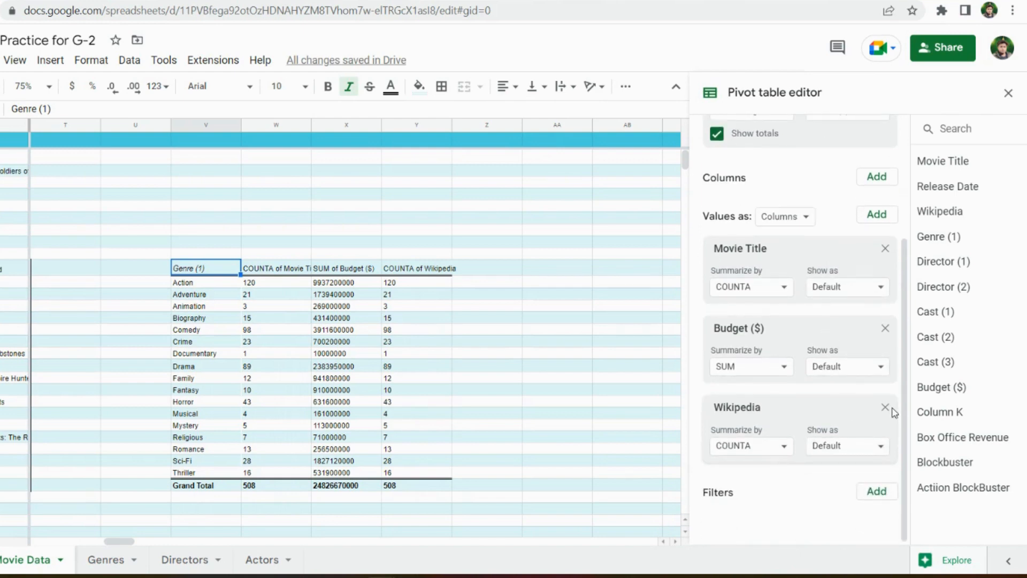
{"action": "left_click", "coordinate": [886, 408]}
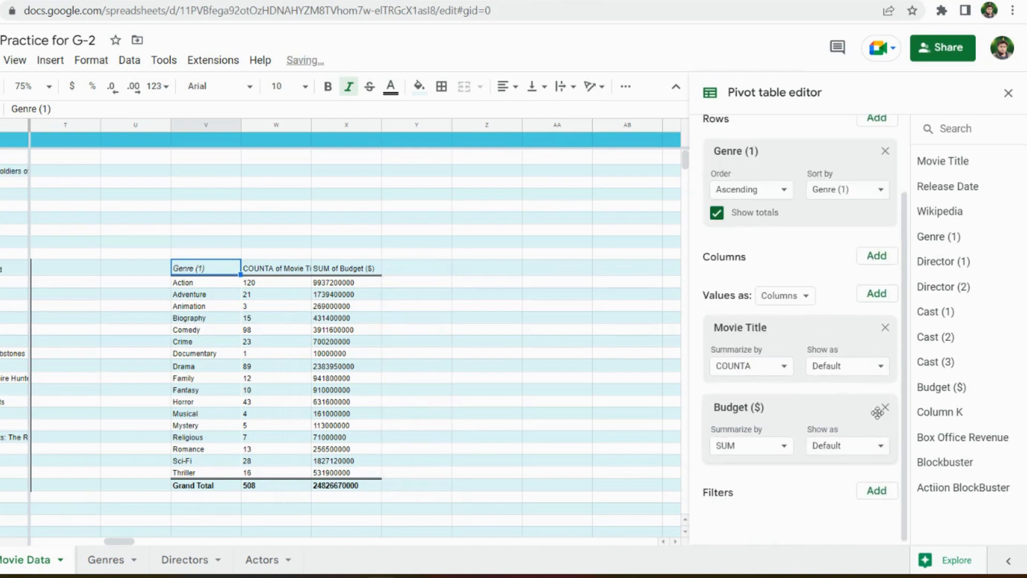
- Add Budget ($) as another pivot table value summarized by AVERAGE and close the pivot table editor
{"action": "left_click", "coordinate": [877, 293]}
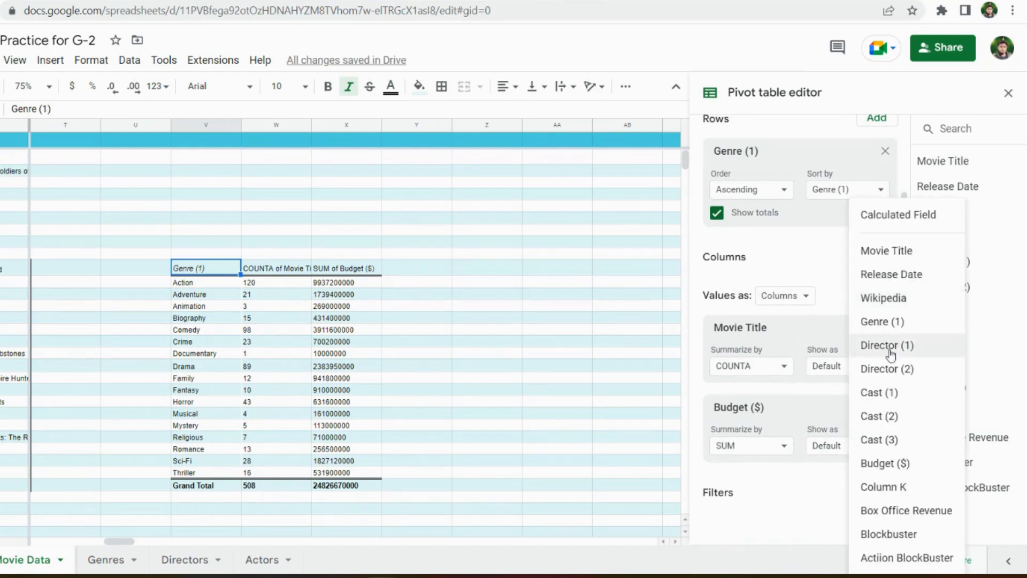
{"action": "left_click", "coordinate": [886, 464]}
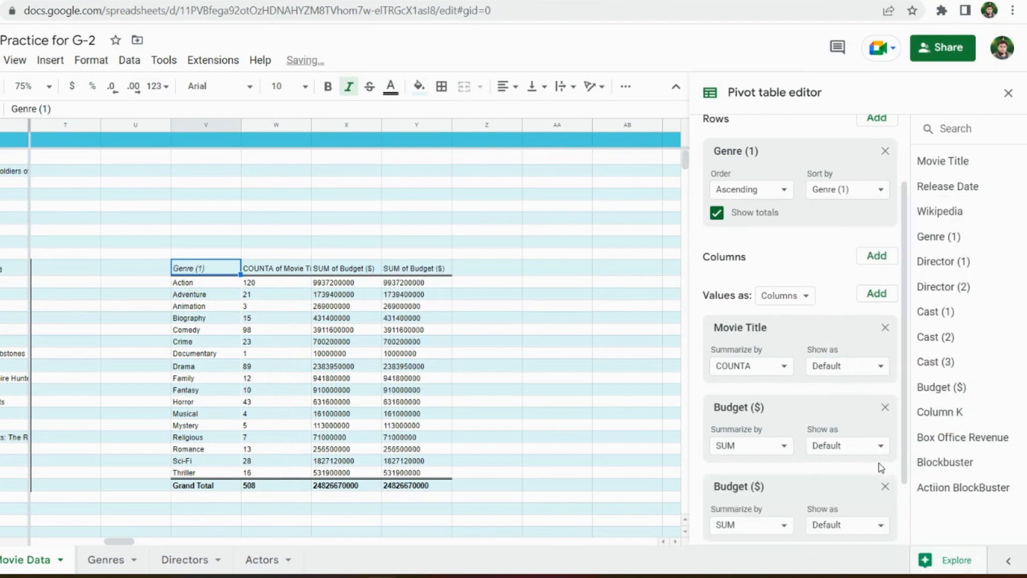
{"action": "left_click", "coordinate": [785, 527]}
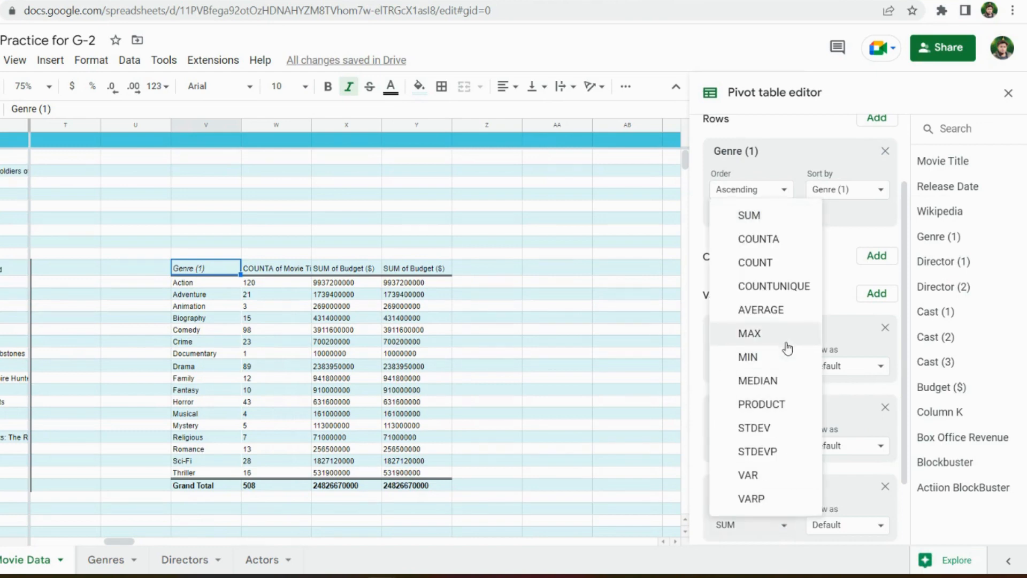
{"action": "left_click", "coordinate": [787, 316]}
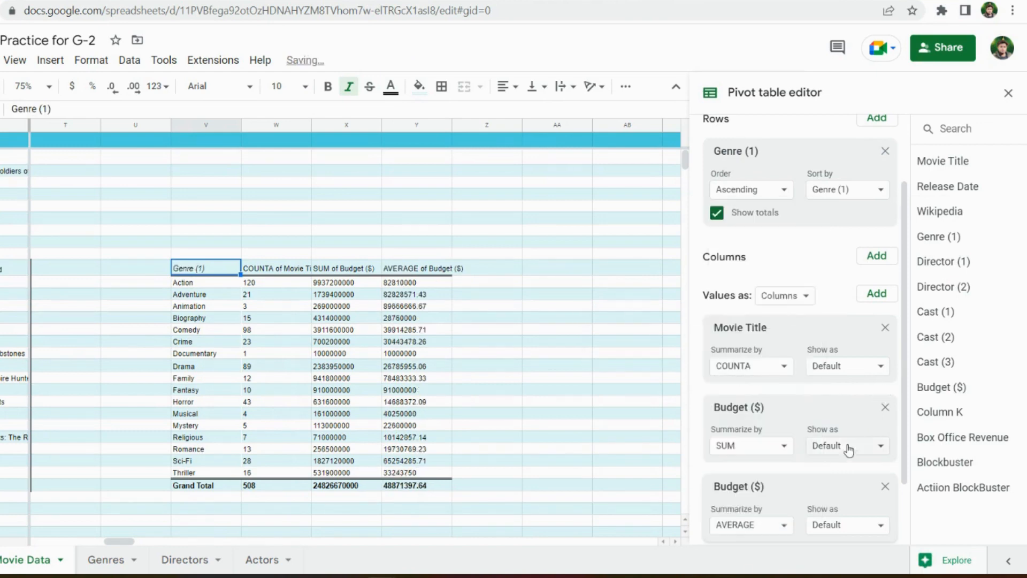
{"action": "scroll", "coordinate": [846, 452], "scroll_direction": "down", "scroll_amount": 3}
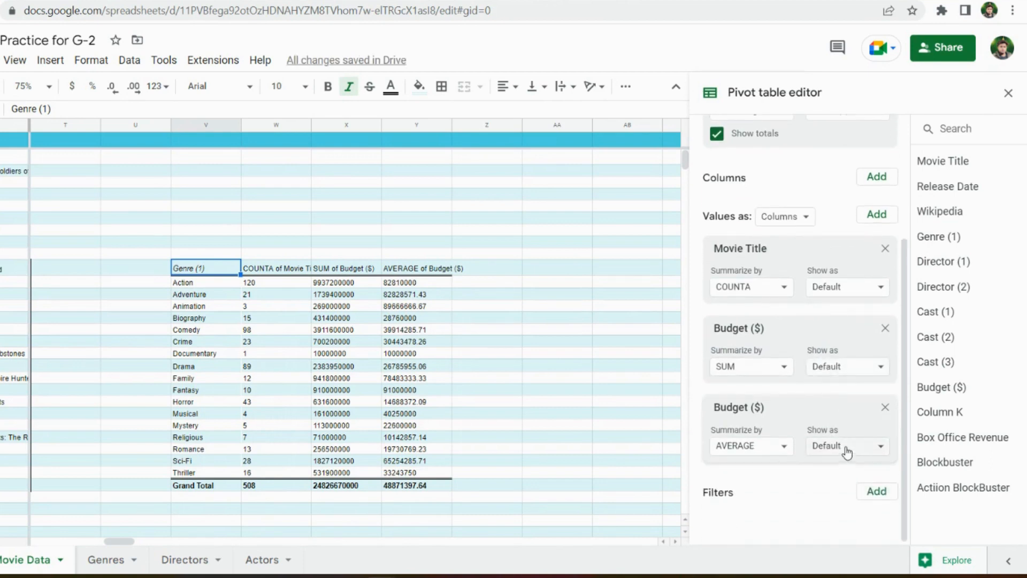
{"action": "left_click", "coordinate": [1009, 95]}
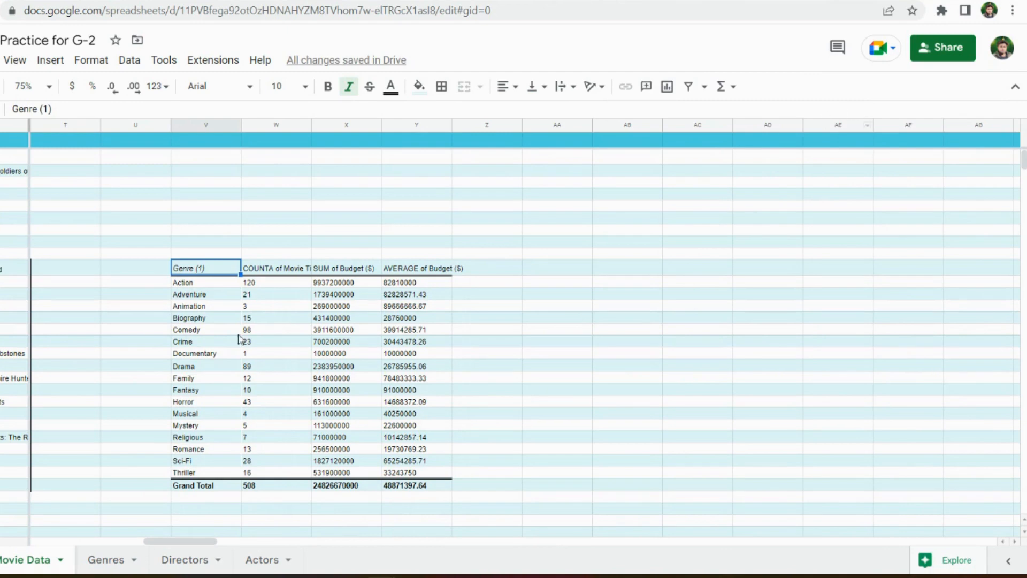
- Generate the detail sheet behind the Grand Total count of movie titles in W29 and delete it after browsing its records
{"action": "scroll", "coordinate": [328, 475], "scroll_direction": "down", "scroll_amount": 2}
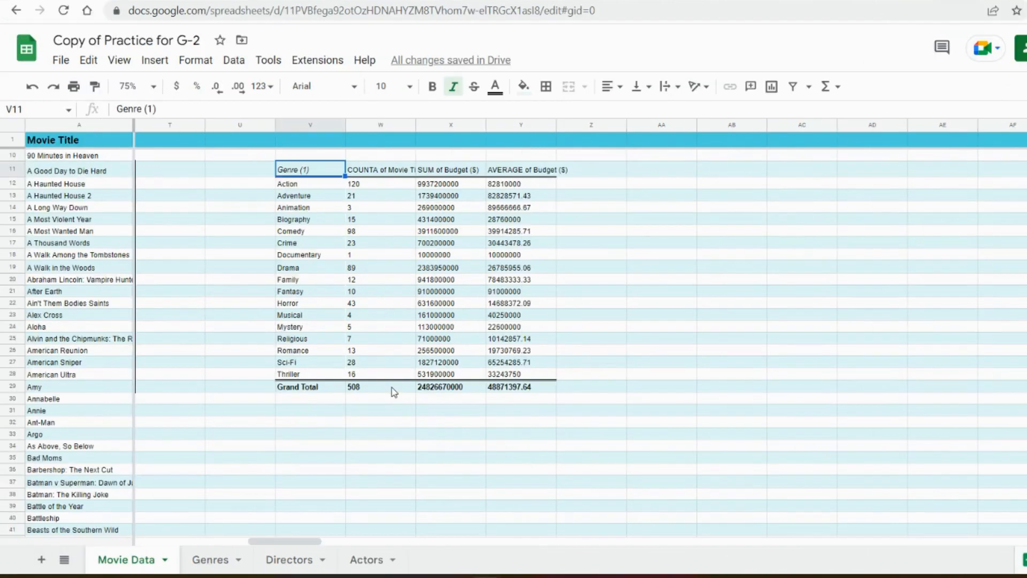
{"action": "double_click", "coordinate": [394, 391]}
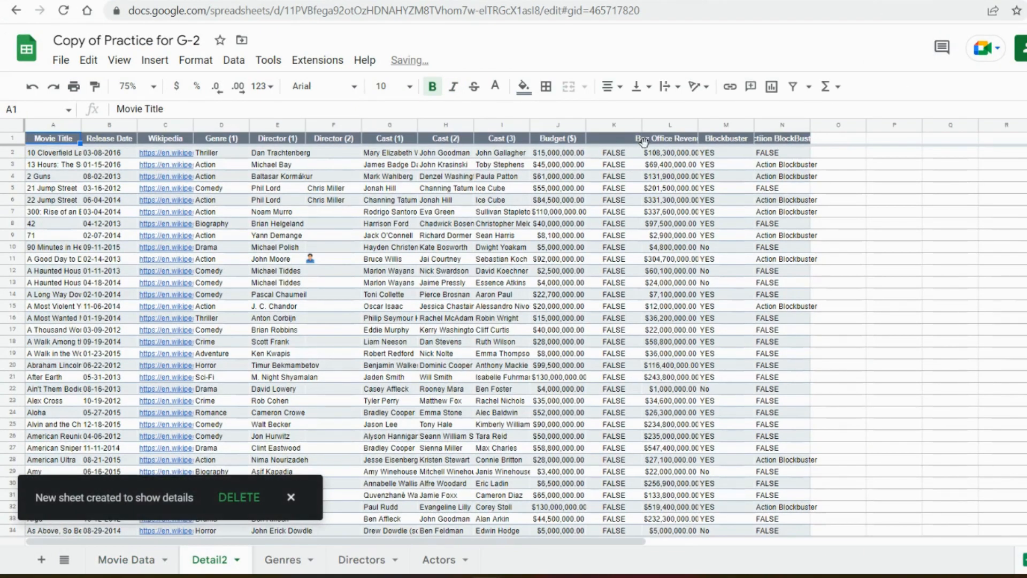
{"action": "scroll", "coordinate": [675, 163], "scroll_direction": "down", "scroll_amount": 8}
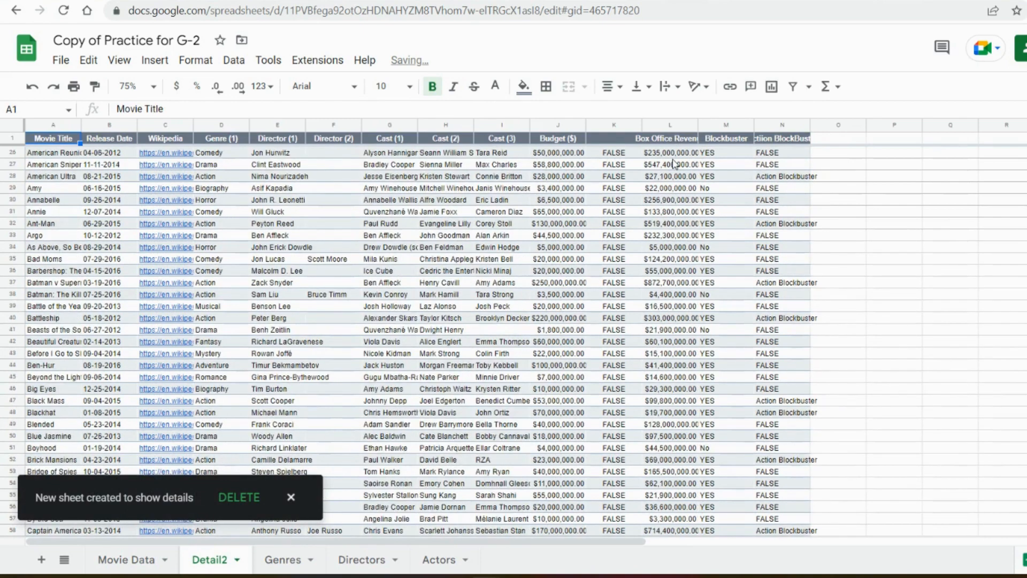
{"action": "scroll", "coordinate": [675, 163], "scroll_direction": "up", "scroll_amount": 5}
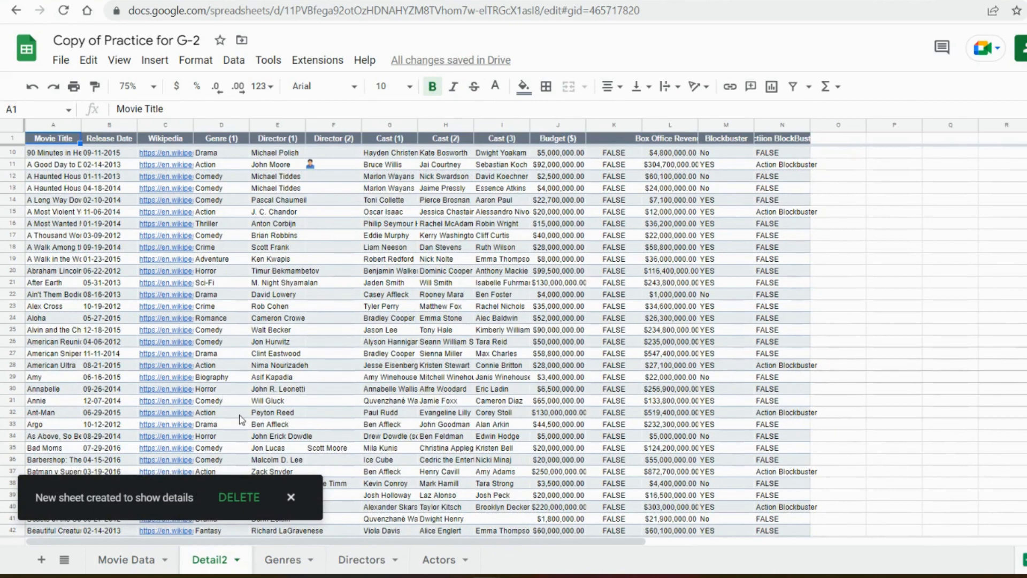
{"action": "left_click", "coordinate": [240, 498]}
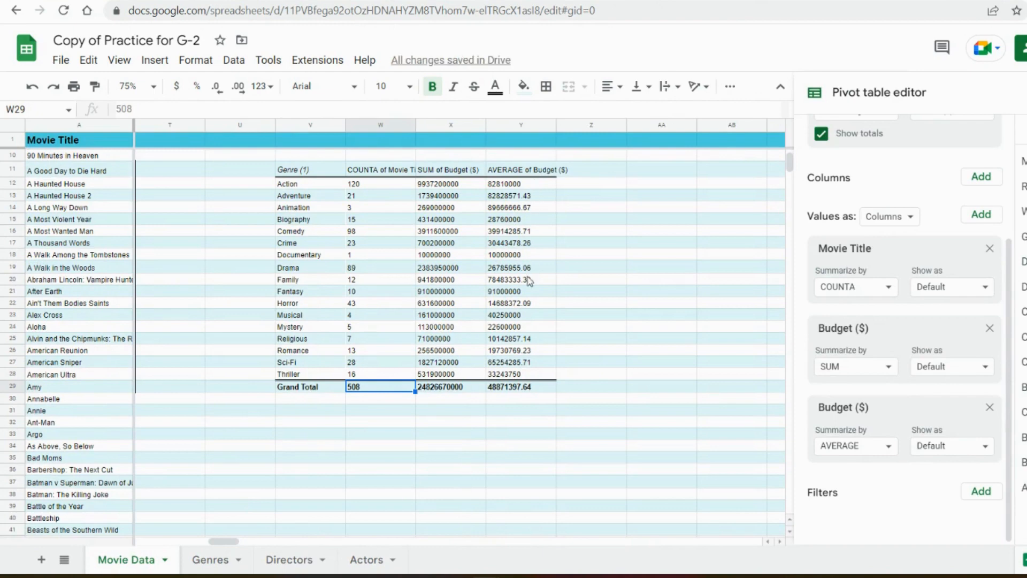
- Generate a detail sheet for the Grand Total average budget in Y29 and show Movie Data with compact controls
{"action": "double_click", "coordinate": [518, 385]}
{"action": "key", "text": "ctrl+shift+f"}
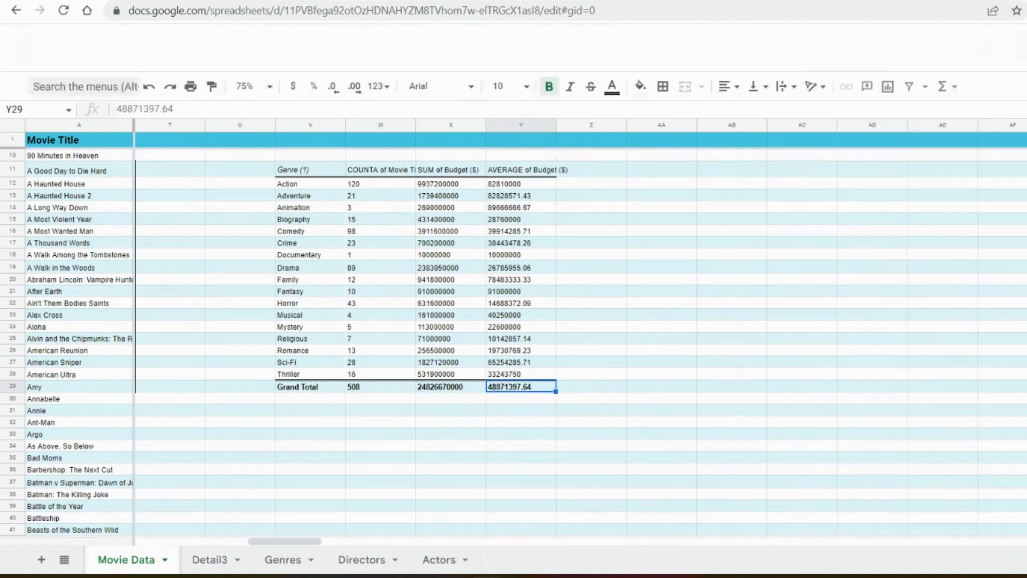
{"action": "scroll", "coordinate": [643, 253], "scroll_direction": "up", "scroll_amount": 2}
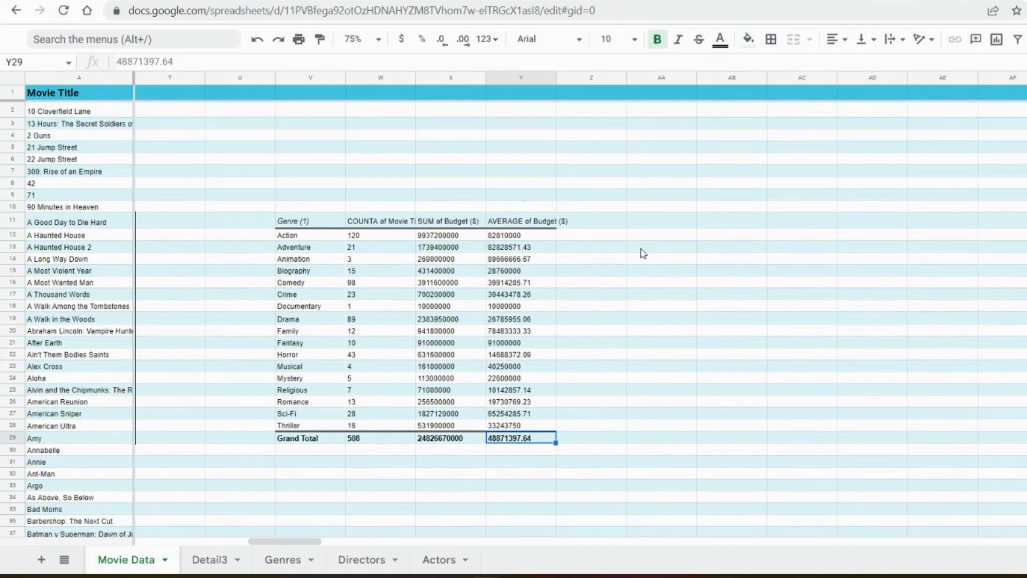
- Examine the pivot table's suggestions and its row, column, value and filter settings
{"action": "left_click", "coordinate": [318, 225]}
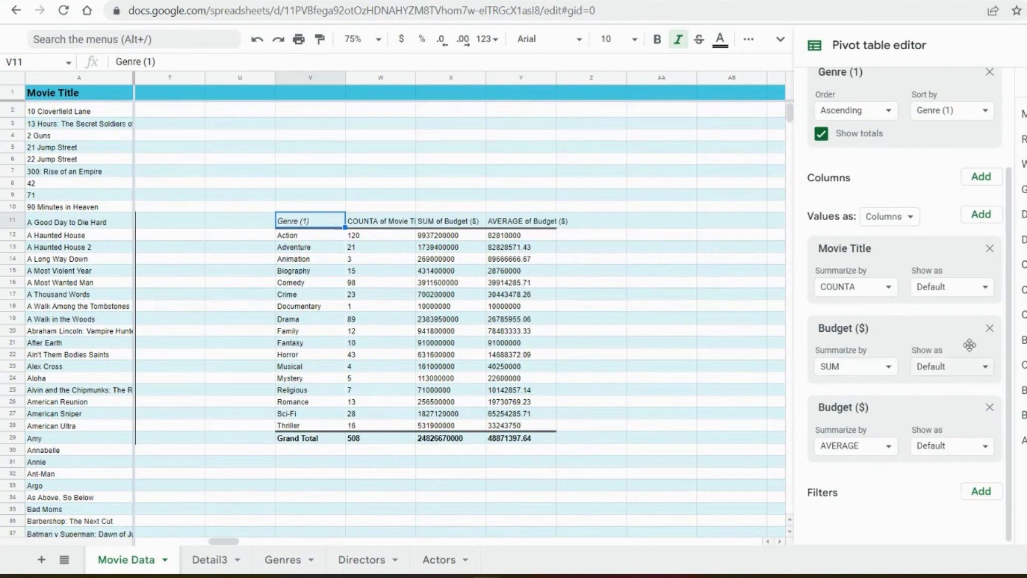
{"action": "scroll", "coordinate": [887, 158], "scroll_direction": "up", "scroll_amount": 3}
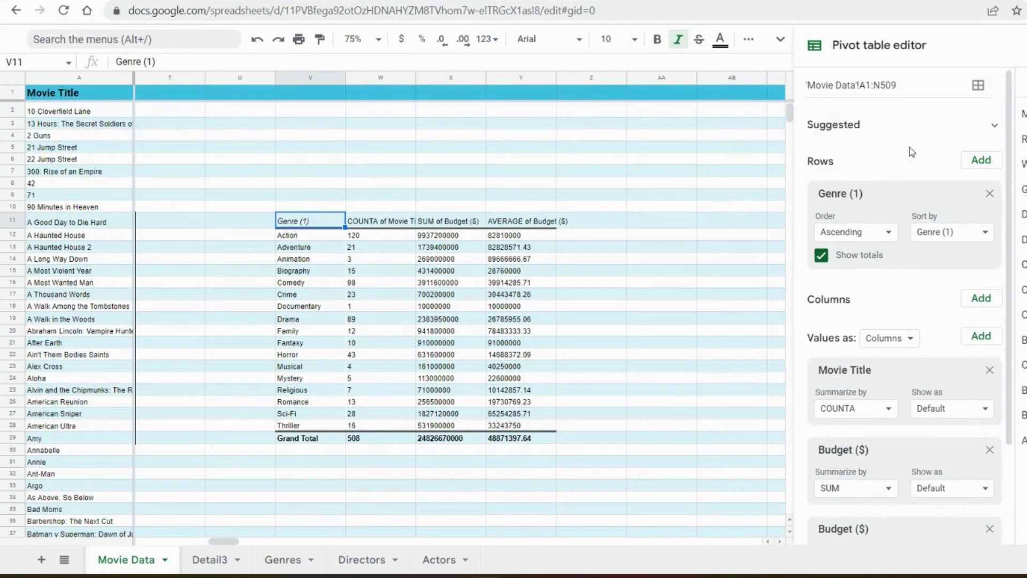
{"action": "left_click", "coordinate": [995, 126]}
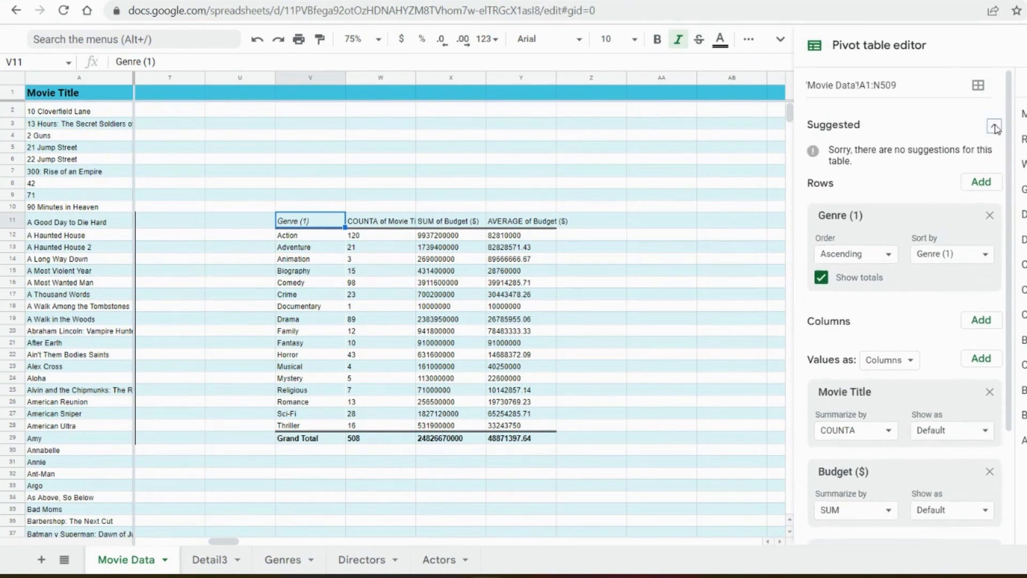
{"action": "left_click", "coordinate": [995, 127]}
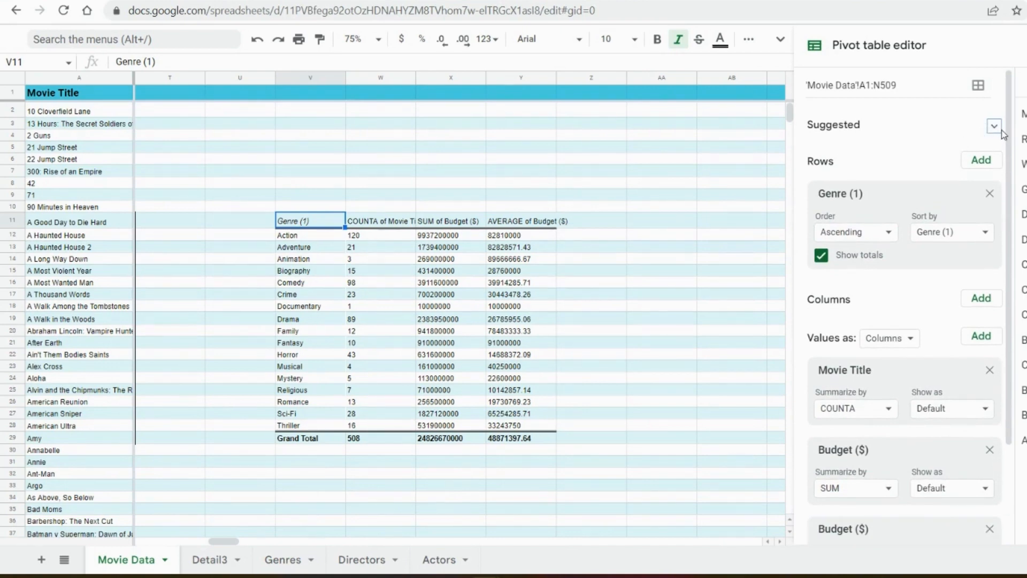
{"action": "scroll", "coordinate": [868, 178], "scroll_direction": "down", "scroll_amount": 3}
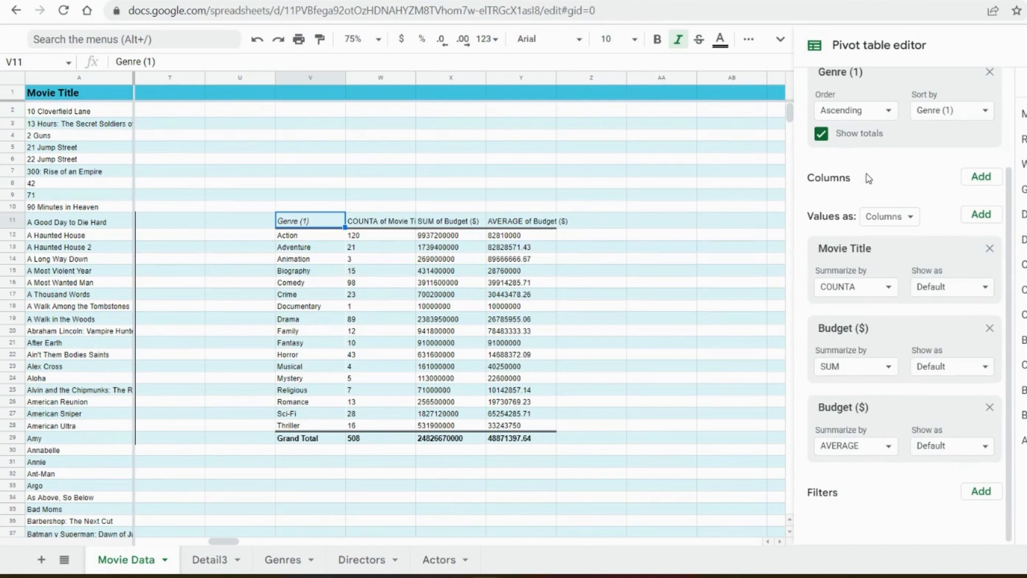